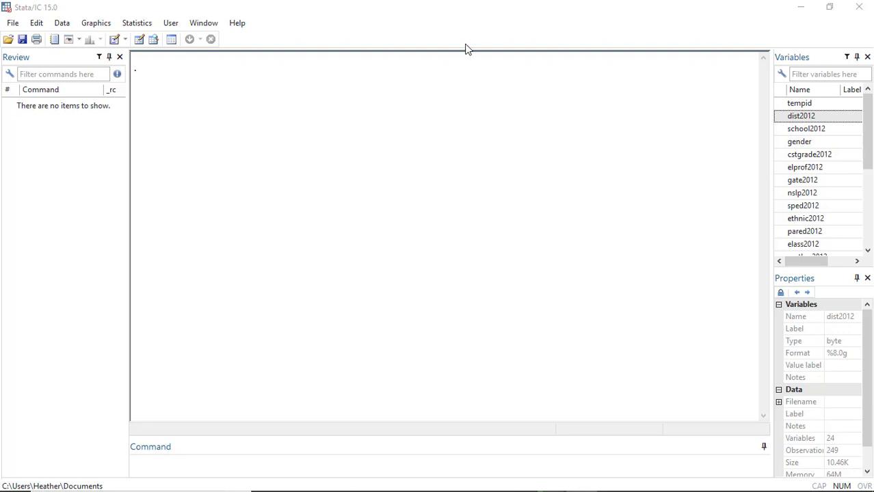
# Start a new histogram and choose mathss2012 as the variable to plot
pyautogui.click(869, 99)
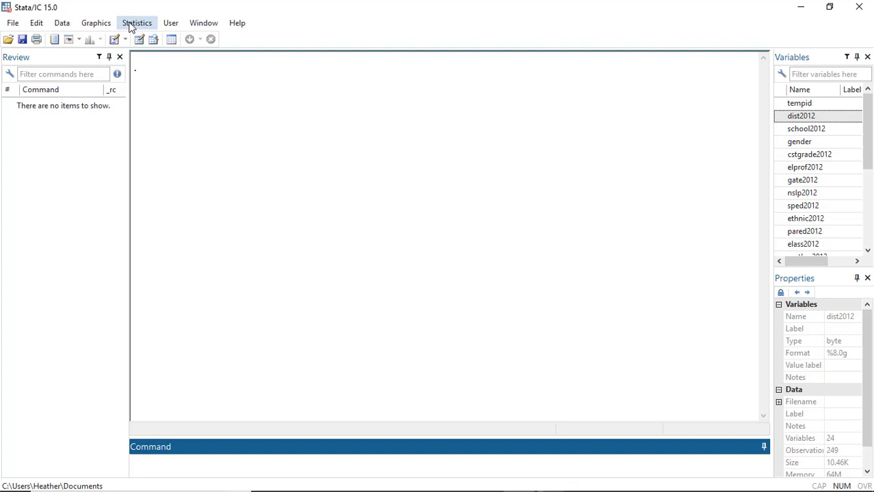
pyautogui.click(100, 25)
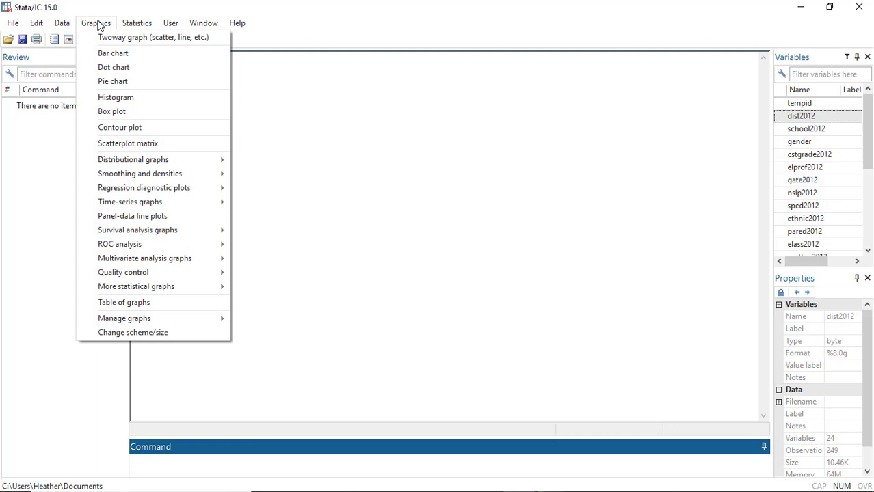
pyautogui.click(115, 98)
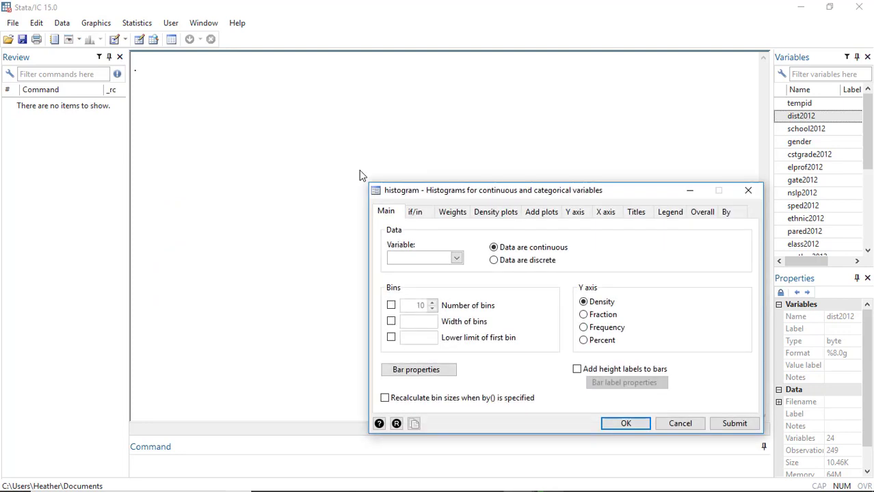
pyautogui.moveTo(437, 190); pyautogui.dragTo(323, 90)
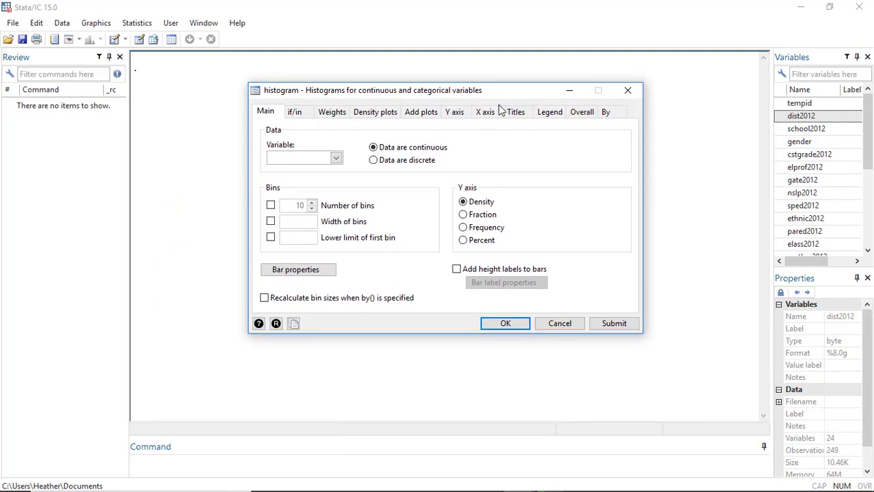
pyautogui.click(335, 158)
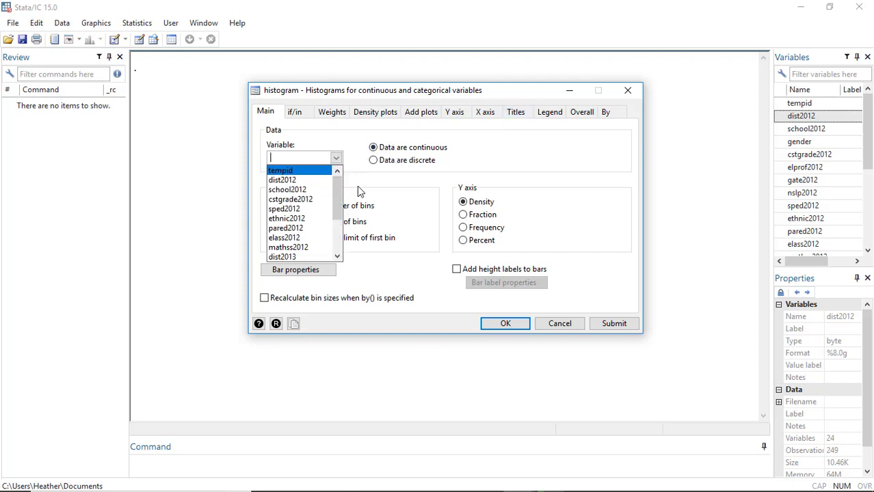
pyautogui.scroll(-3, 301, 248)
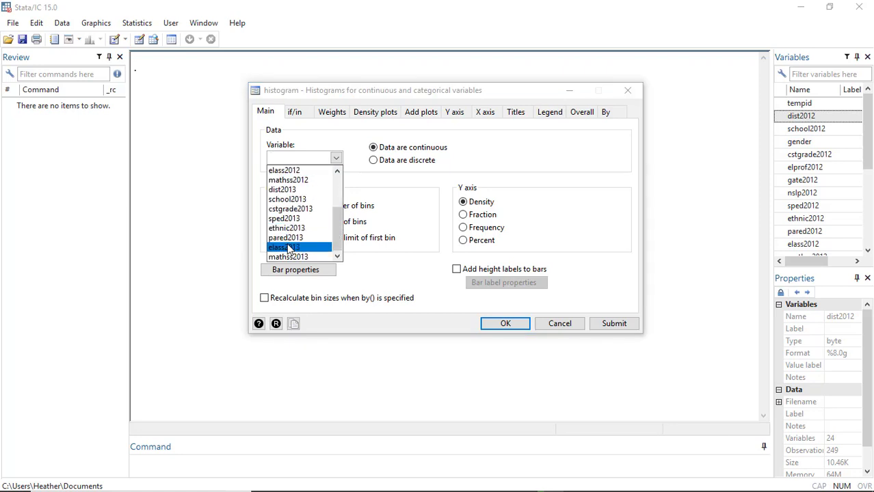
pyautogui.scroll(3, 287, 247)
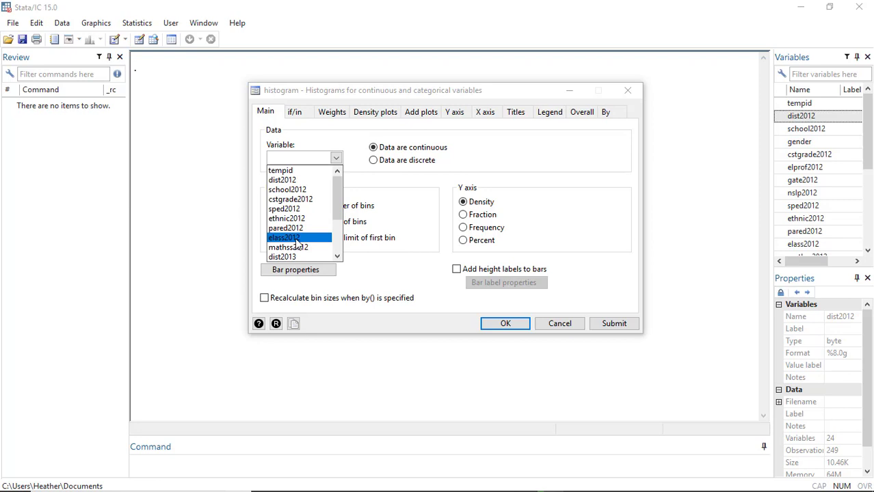
pyautogui.click(299, 248)
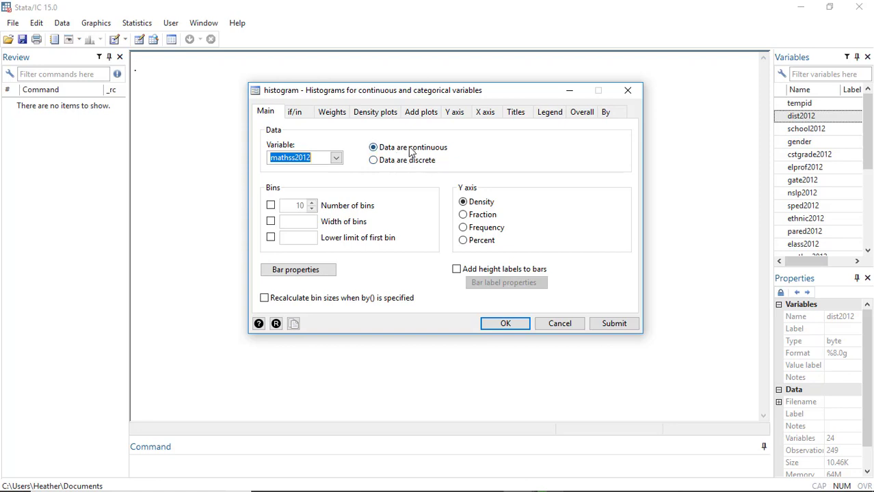
pyautogui.click(388, 164)
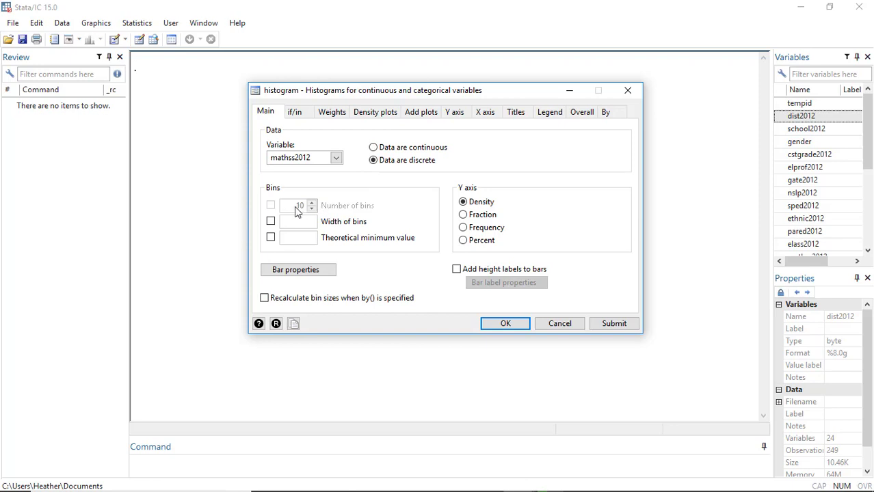
pyautogui.click(391, 152)
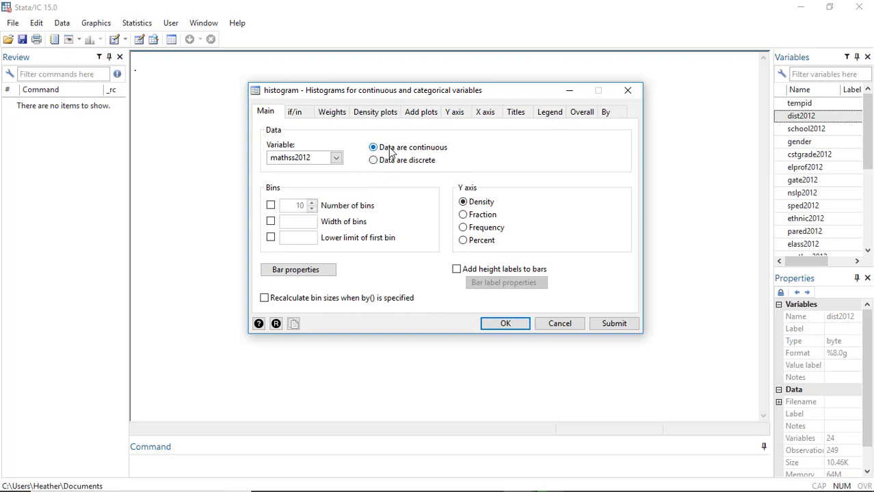
pyautogui.click(271, 206)
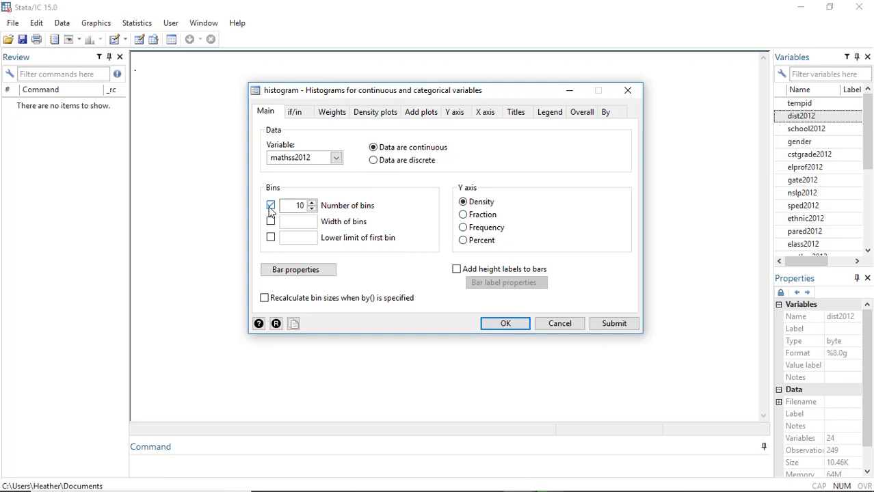
pyautogui.click(401, 161)
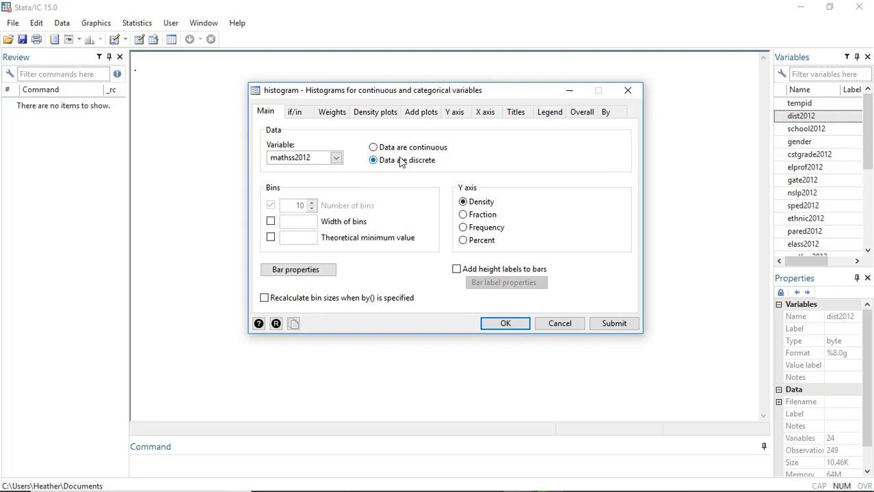
pyautogui.click(399, 153)
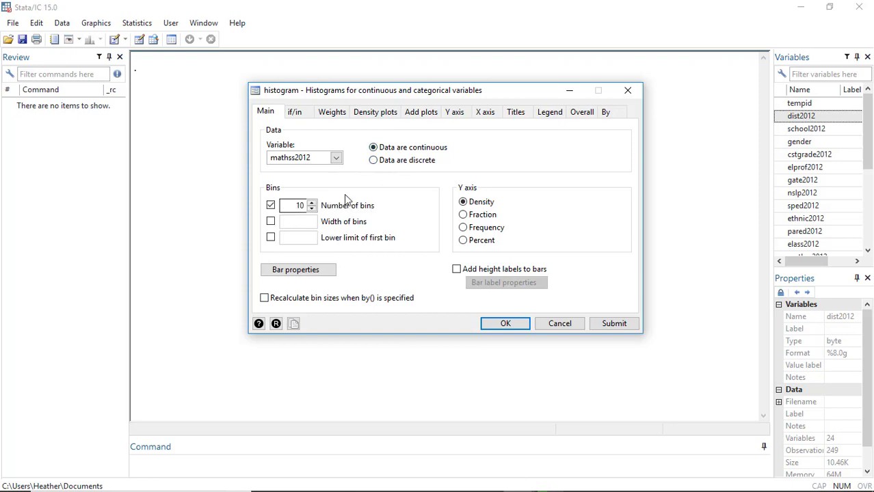
# Treat the histogram data as discrete and set the width of bins to 10
pyautogui.click(374, 160)
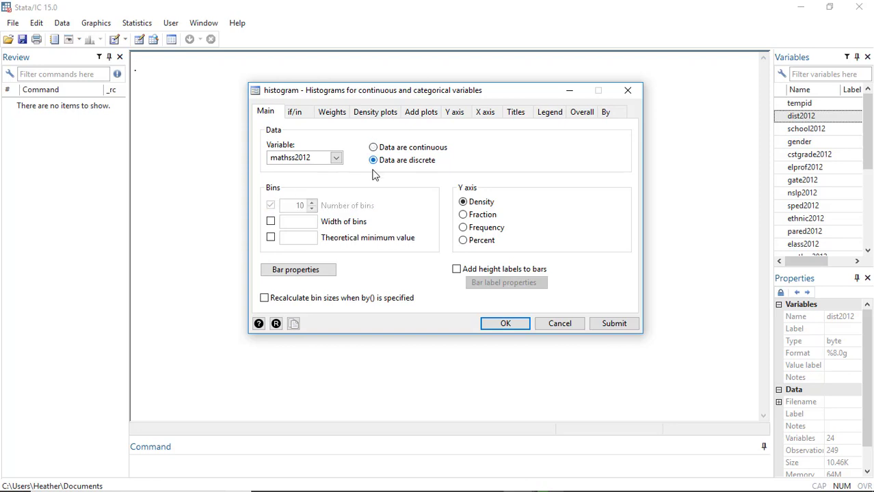
pyautogui.click(270, 221)
pyautogui.click(296, 219)
pyautogui.write('10')
# Scale the histogram's Y axis by frequency
pyautogui.click(472, 228)
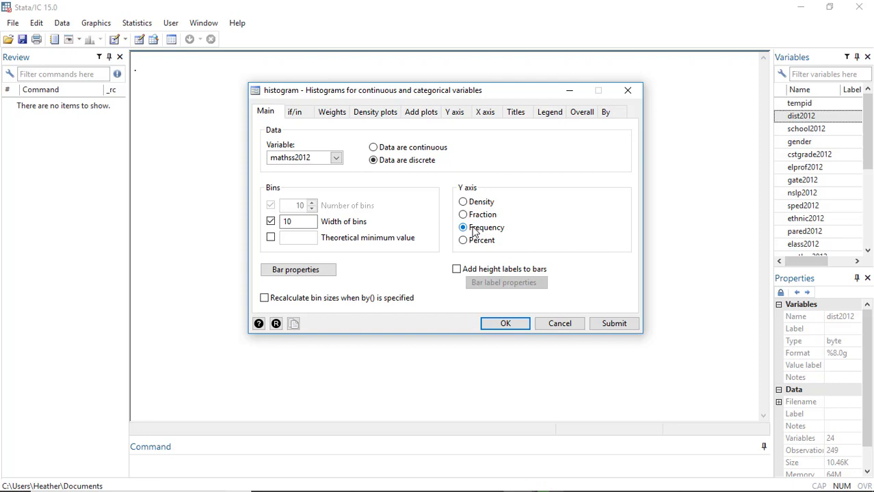
pyautogui.click(481, 243)
pyautogui.click(476, 233)
pyautogui.click(473, 244)
pyautogui.click(478, 233)
pyautogui.click(307, 113)
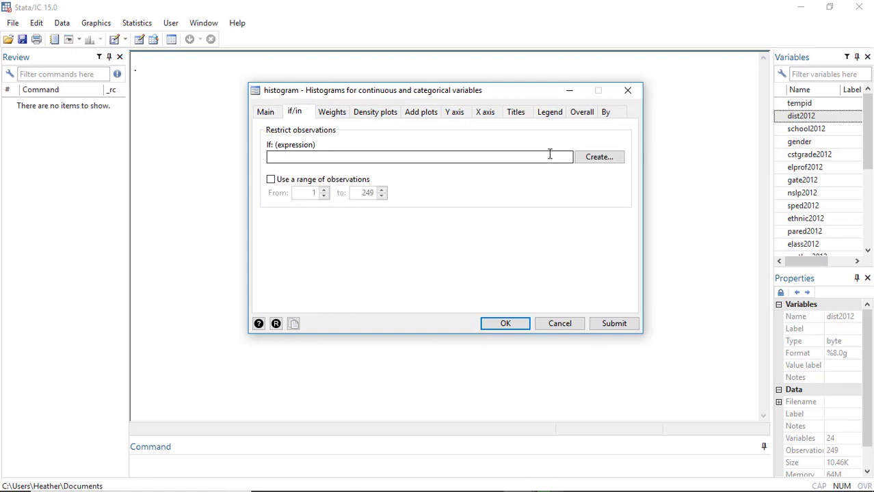
pyautogui.click(333, 113)
pyautogui.click(370, 115)
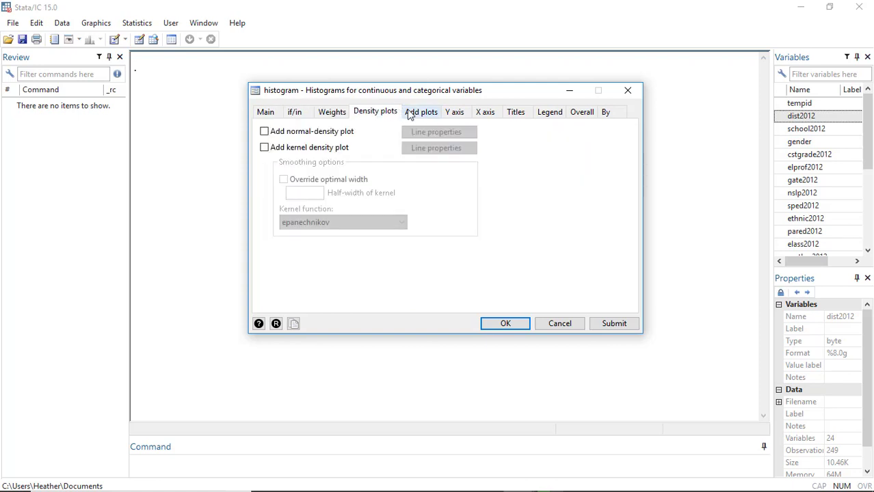
# Give the histogram's Y axis the title "Frequency"
pyautogui.click(453, 112)
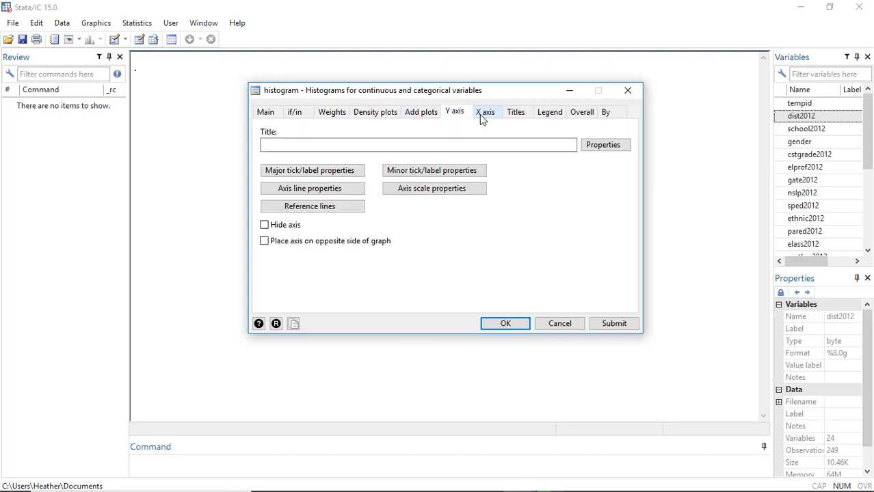
pyautogui.click(286, 143)
pyautogui.write('Frequency')
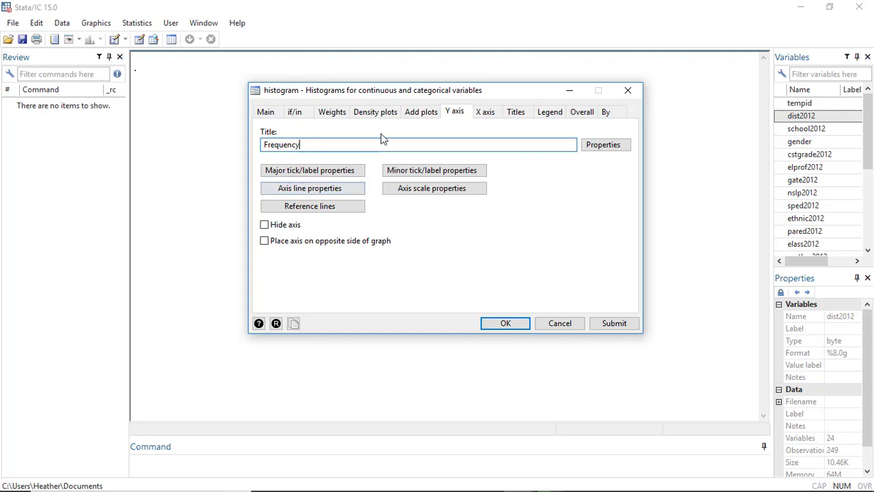
# Title the graph "Histogram for Math Scores 2012" and generate it, leaving the X axis title blank
pyautogui.click(486, 112)
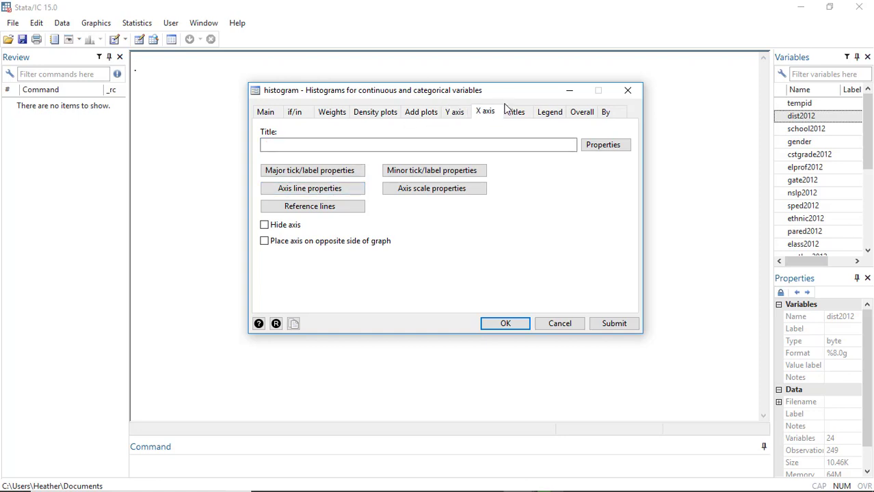
pyautogui.click(287, 143)
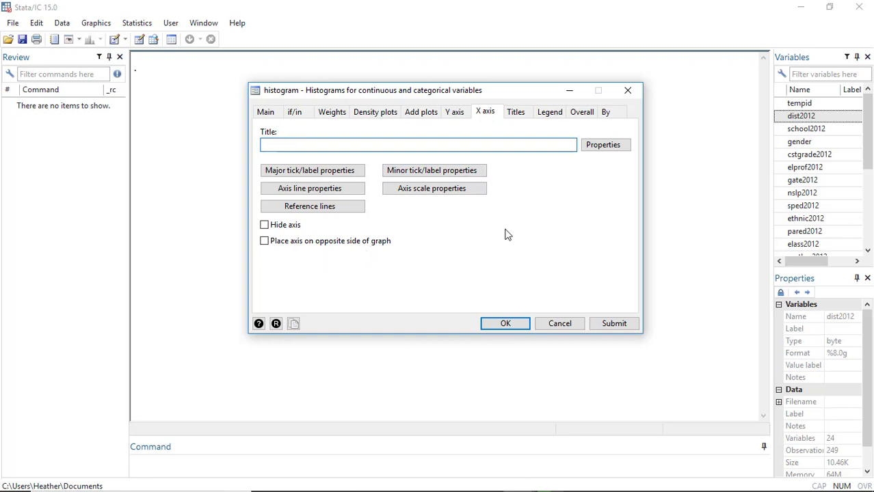
pyautogui.click(516, 113)
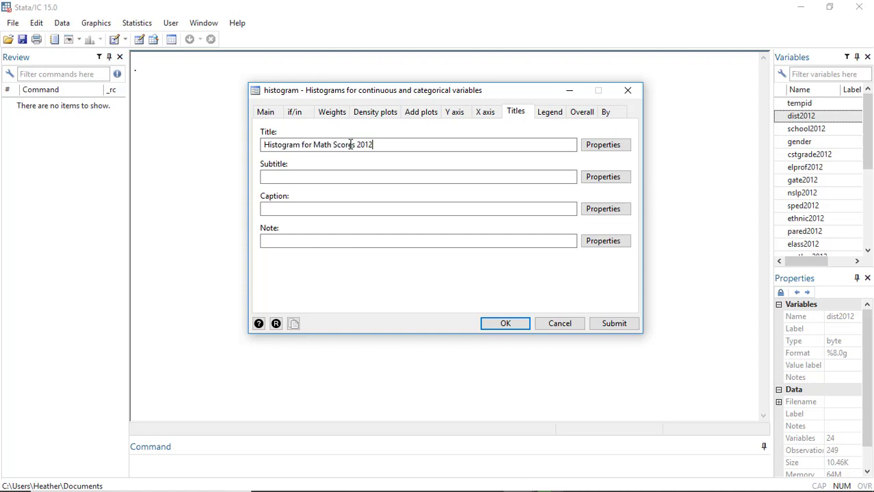
pyautogui.click(506, 324)
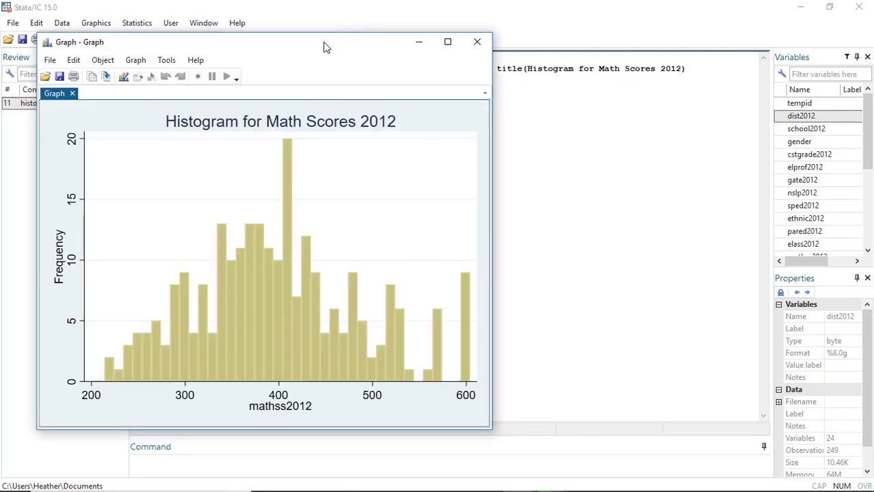
# Use the Graph Editor to change the histogram's X axis title to "Math Scaled Scores 2012"
pyautogui.moveTo(324, 47); pyautogui.dragTo(378, 15)
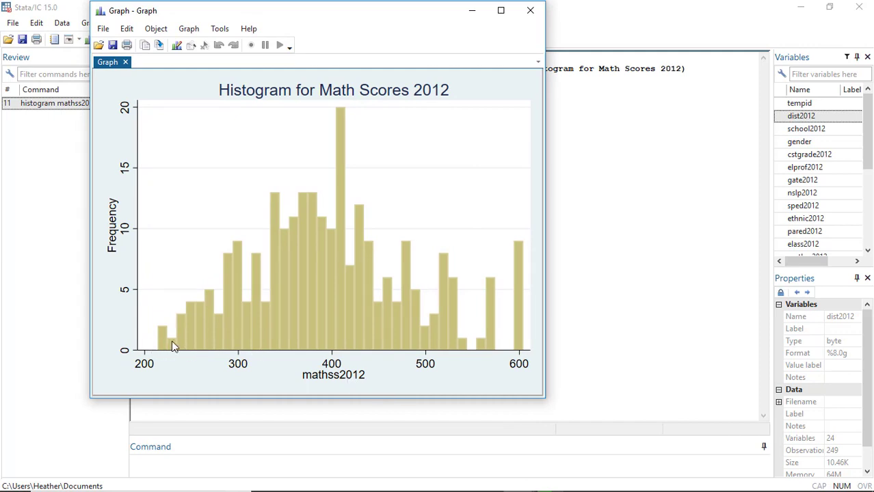
pyautogui.click(338, 371)
pyautogui.click(176, 45)
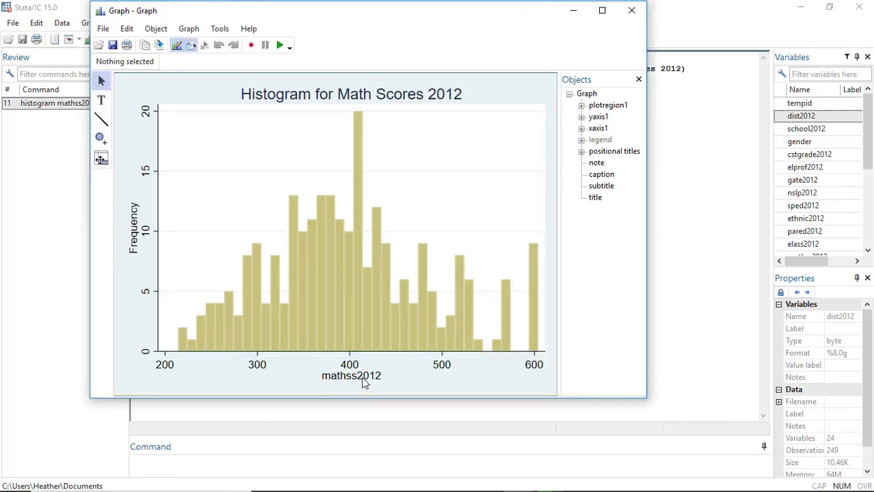
pyautogui.click(179, 45)
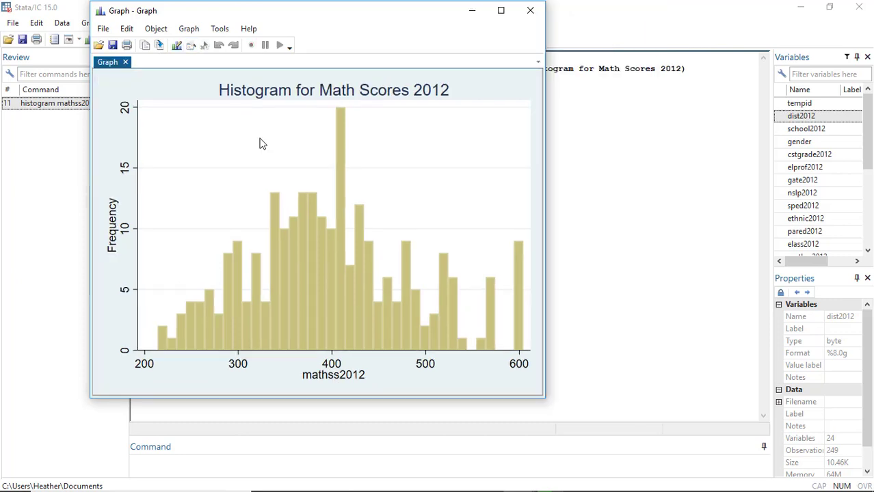
pyautogui.click(176, 45)
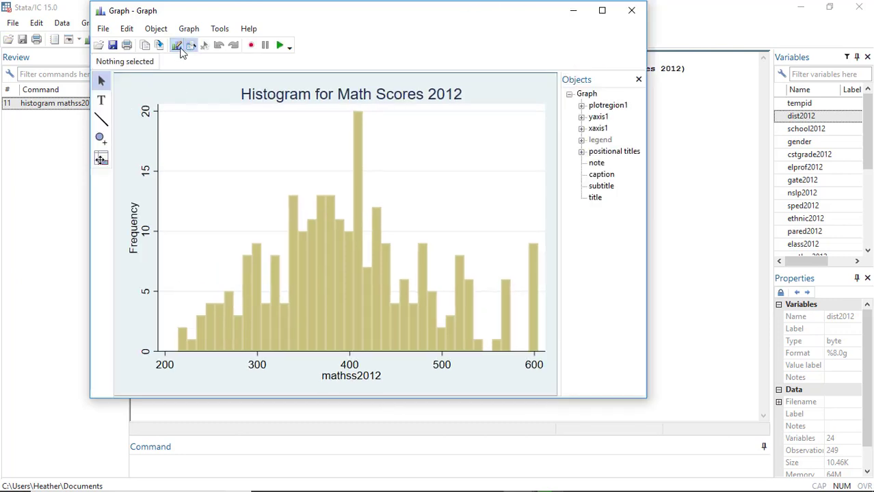
pyautogui.doubleClick(349, 377)
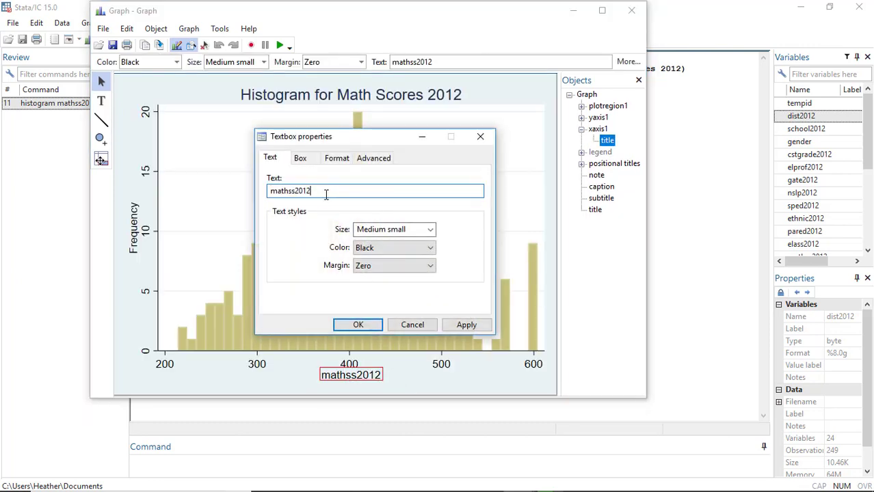
pyautogui.moveTo(324, 193); pyautogui.dragTo(244, 209)
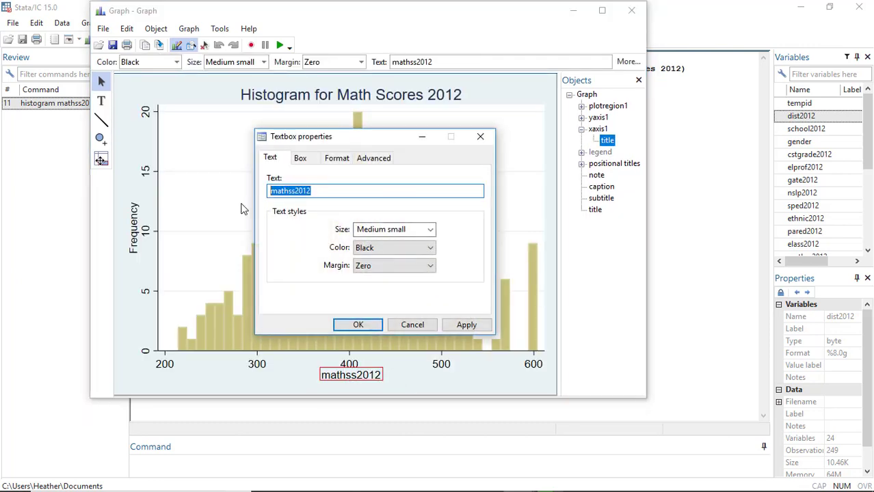
pyautogui.write('M')
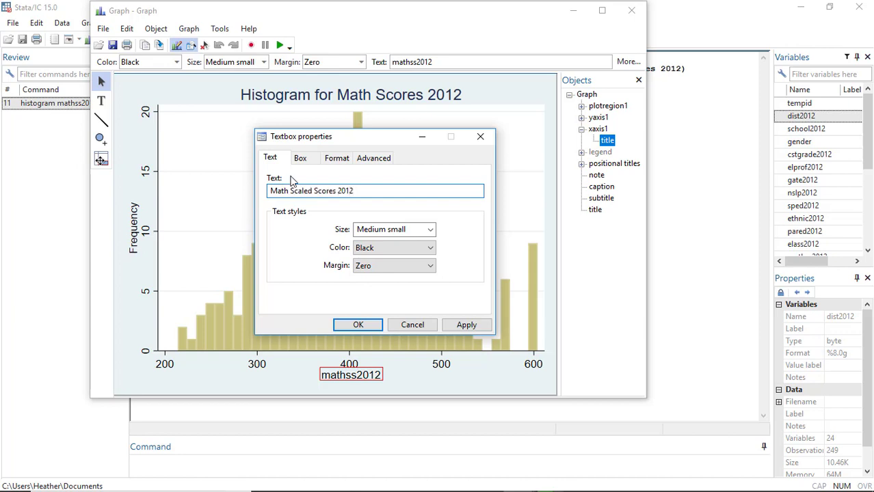
pyautogui.click(358, 325)
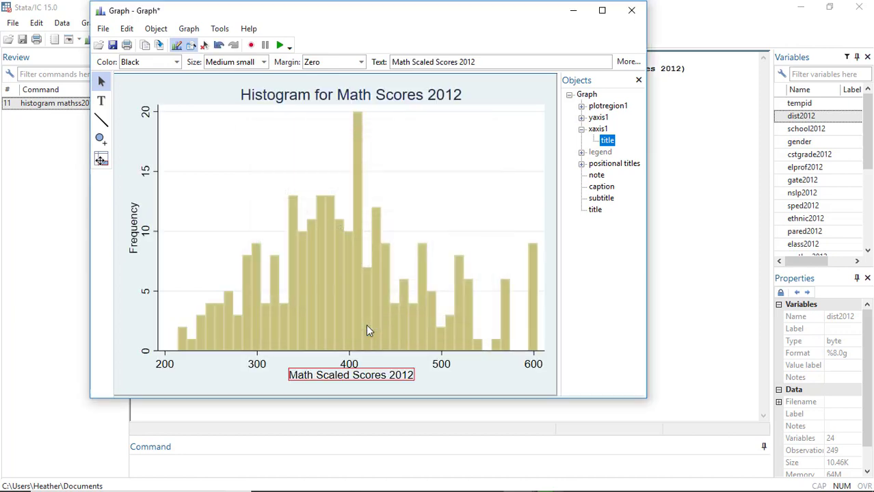
pyautogui.click(478, 380)
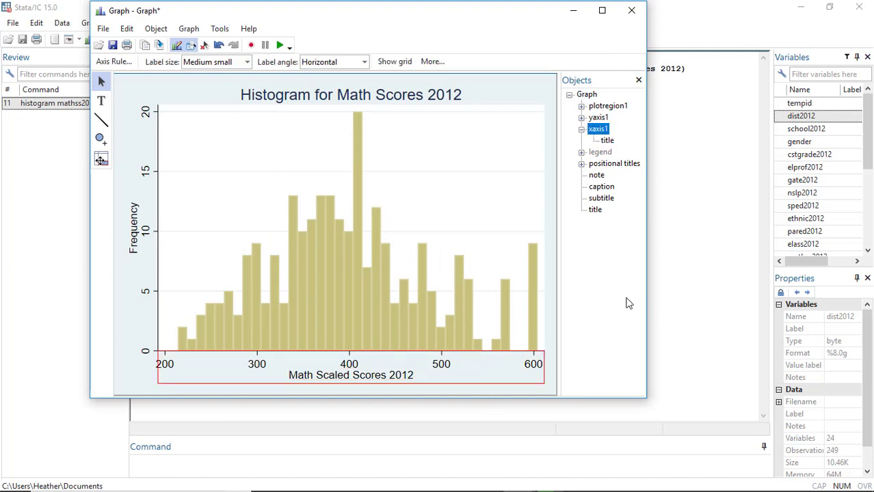
pyautogui.click(614, 294)
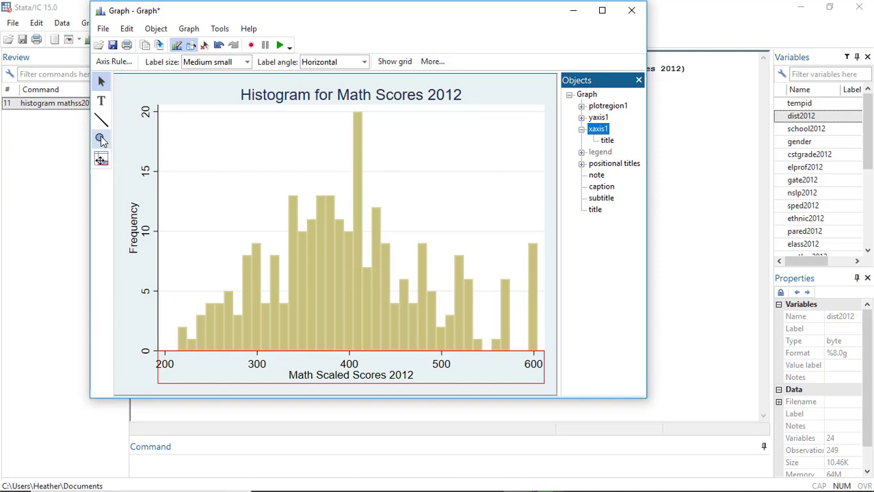
# Add the text "Notice how the scores look normal" to the upper part of the histogram's plot region
pyautogui.click(101, 99)
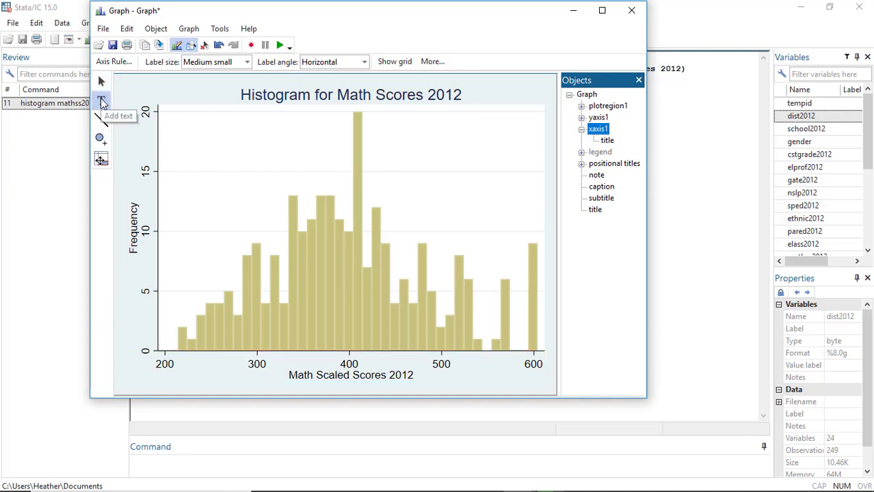
pyautogui.click(205, 142)
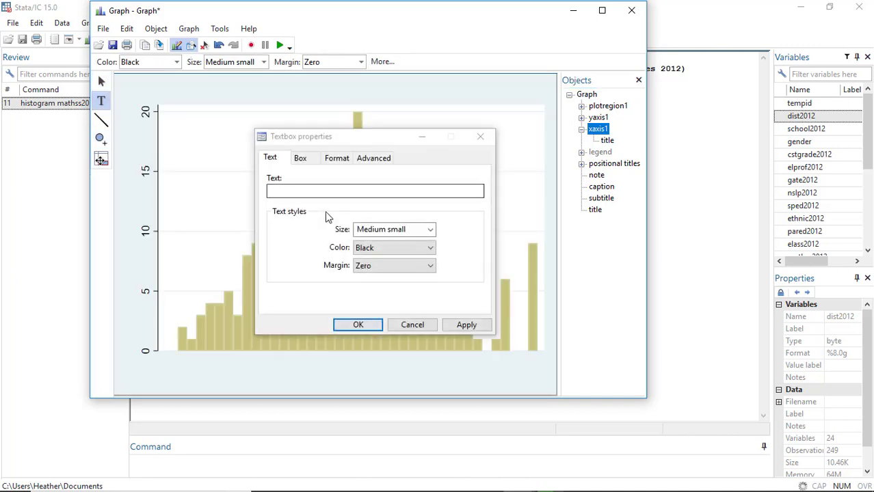
pyautogui.click(312, 196)
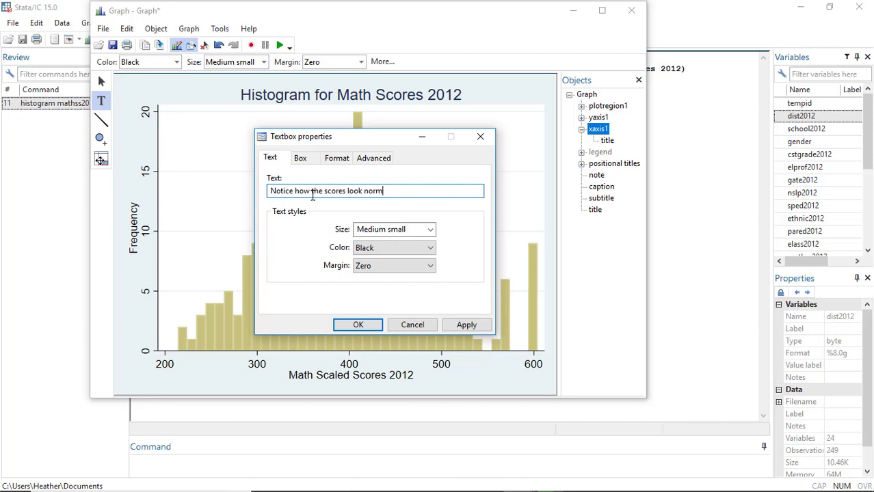
pyautogui.click(358, 326)
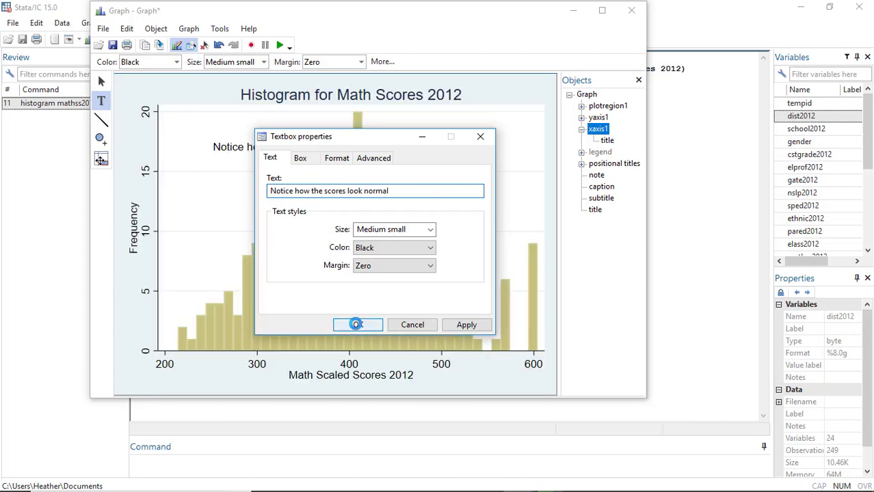
pyautogui.click(361, 156)
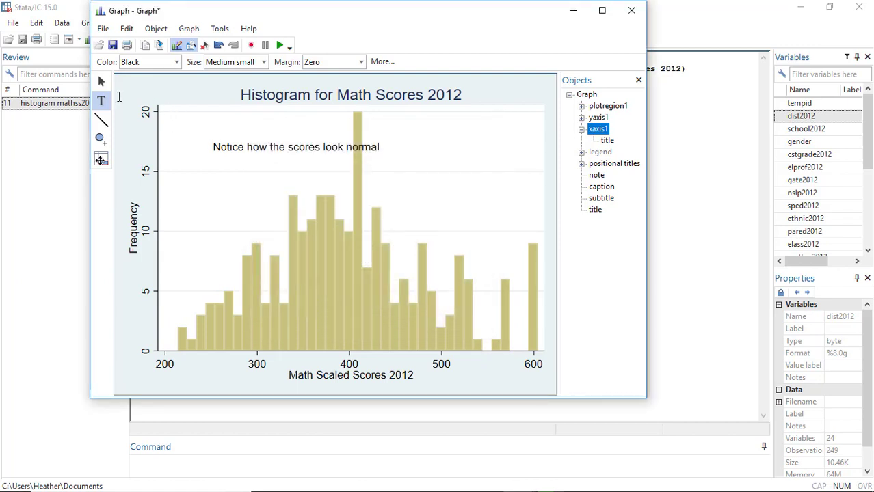
# Move the added text to the upper-left corner of the plot region, clear of the tallest bar, and deselect it
pyautogui.click(104, 84)
pyautogui.click(245, 146)
pyautogui.moveTo(240, 140); pyautogui.dragTo(203, 118)
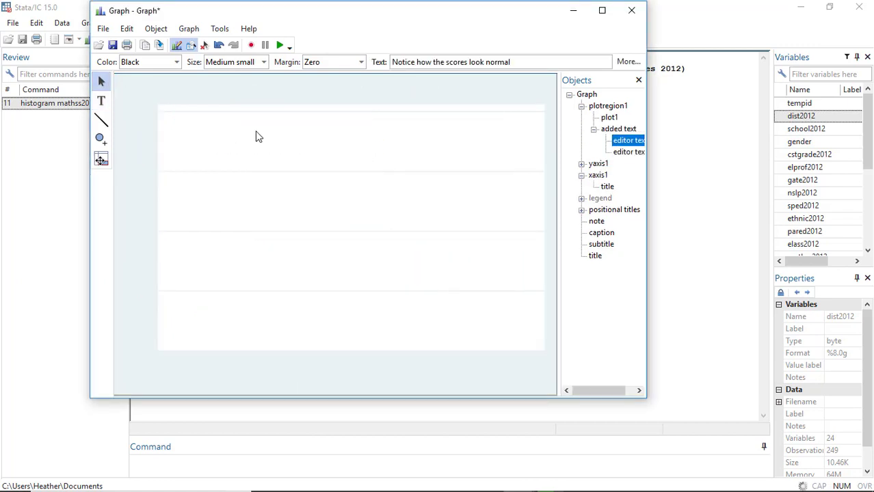
pyautogui.click(413, 155)
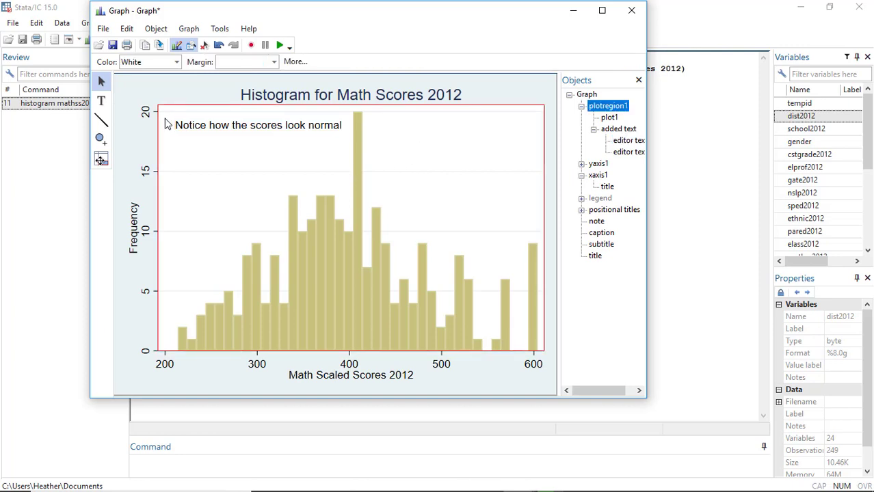
pyautogui.click(154, 92)
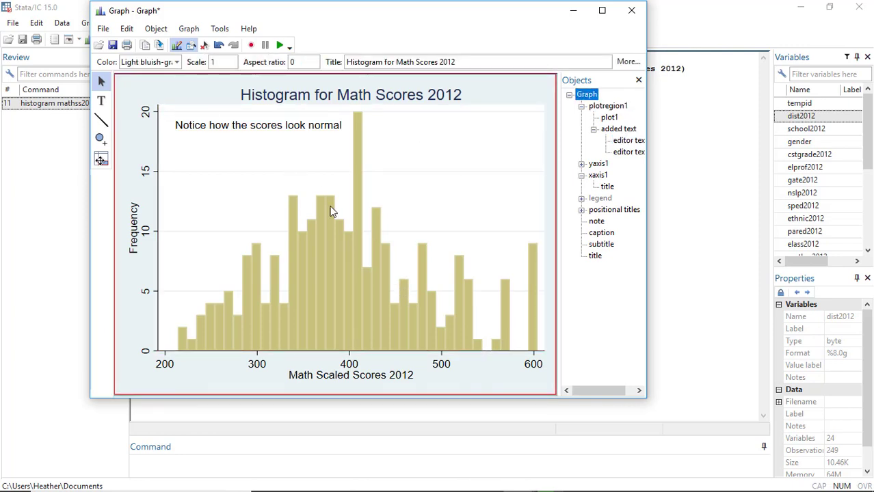
# Add a large black Arrow marker just to the right of the histogram's tallest bar
pyautogui.click(100, 140)
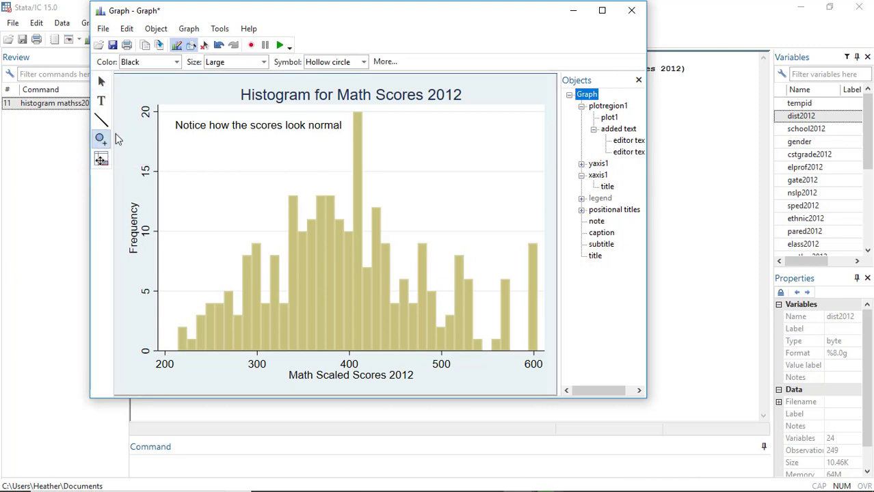
pyautogui.click(363, 62)
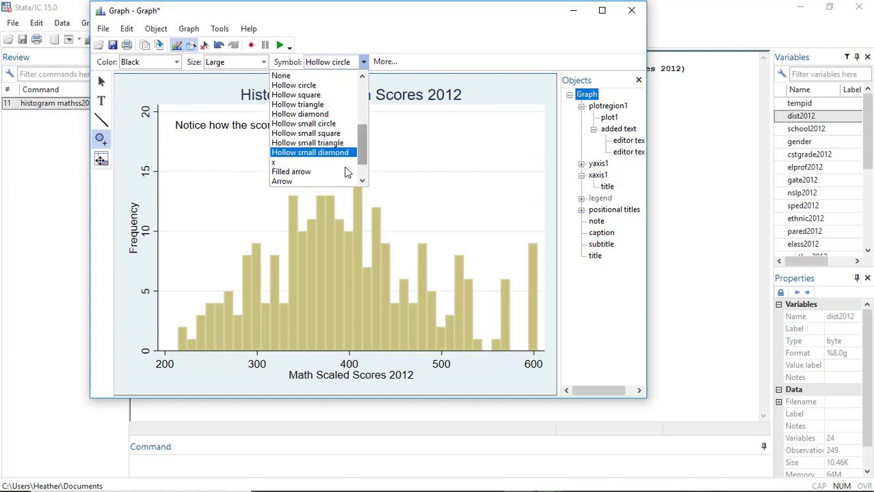
pyautogui.click(291, 181)
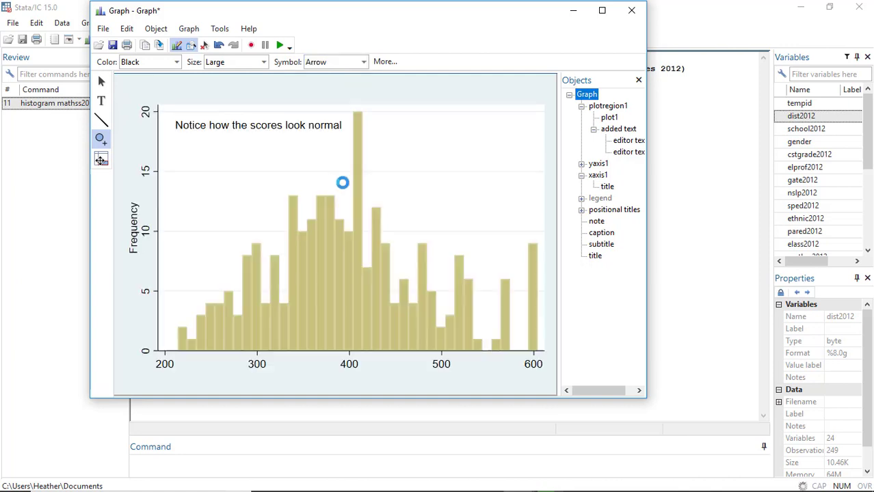
pyautogui.click(374, 168)
# Try three extra arrow markers in the empty area right of the tallest bar and undo them
pyautogui.click(400, 171)
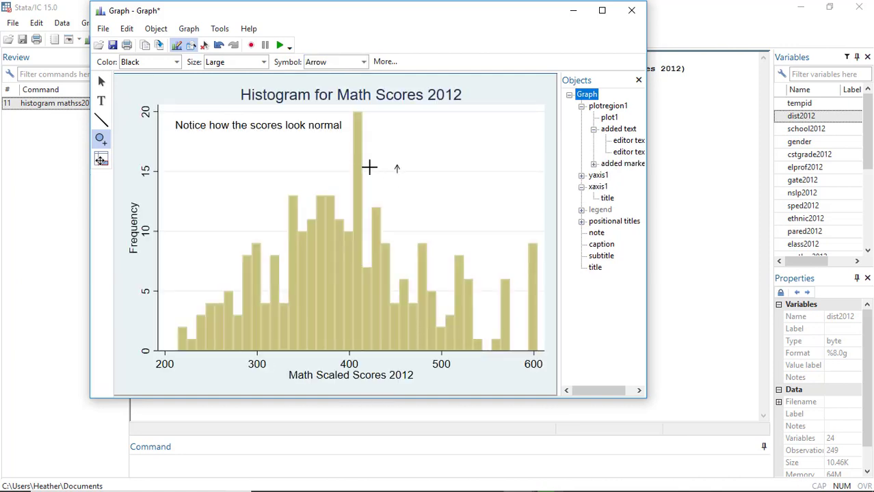
pyautogui.click(391, 148)
pyautogui.click(454, 192)
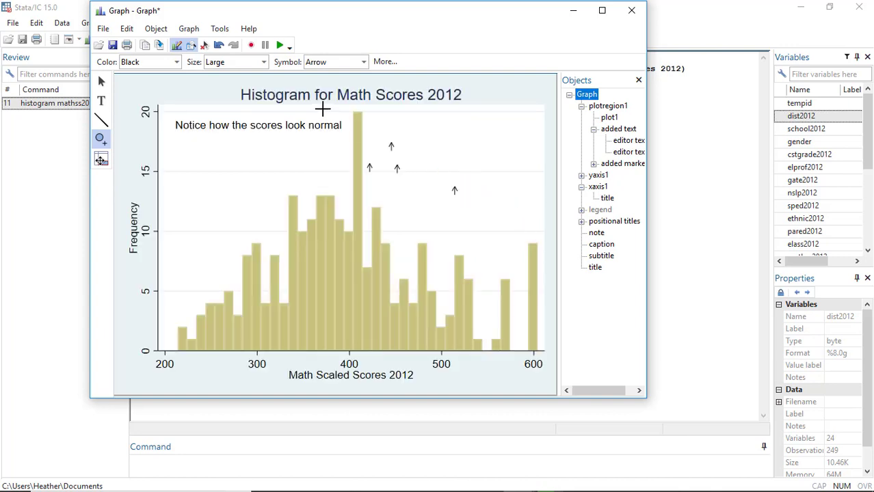
pyautogui.click(132, 33)
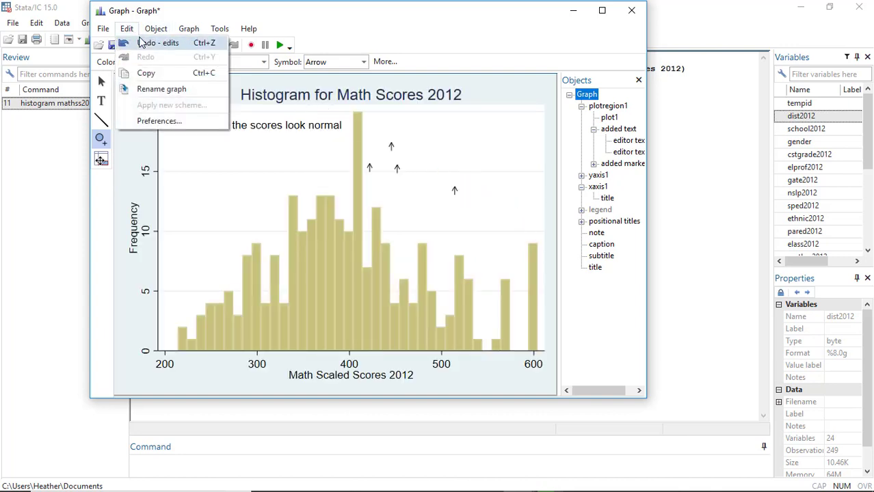
pyautogui.click(130, 30)
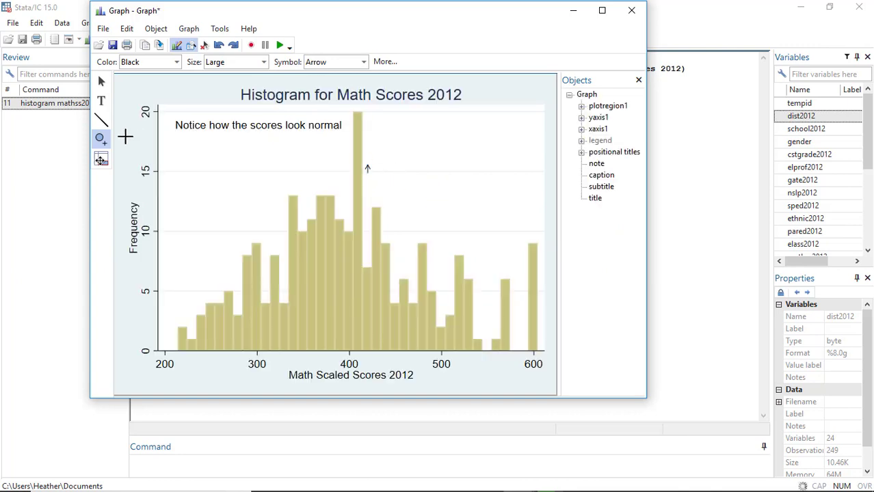
# Examine the plot region's layout cell with the Grid Edit tool and return to the Pointer tool
pyautogui.click(101, 161)
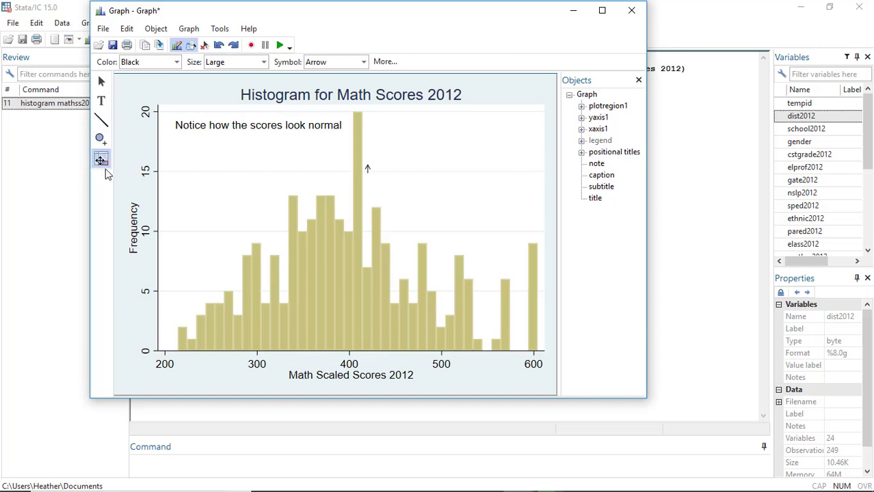
pyautogui.click(210, 162)
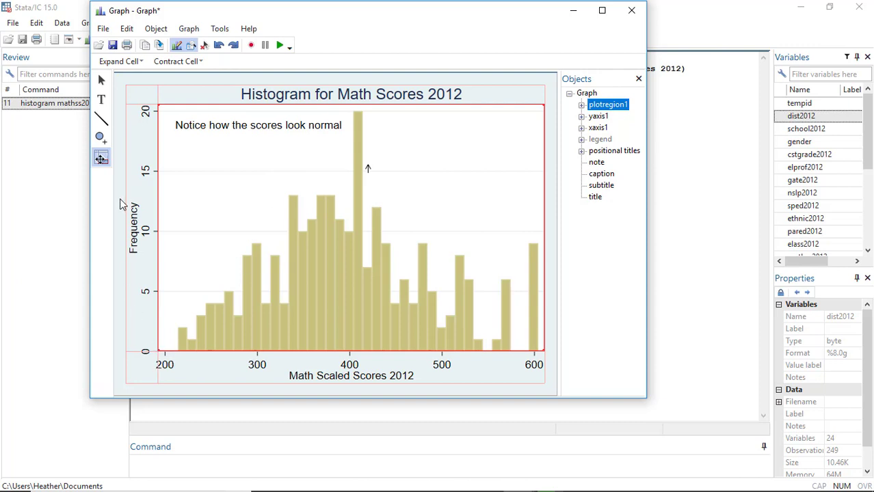
pyautogui.click(101, 80)
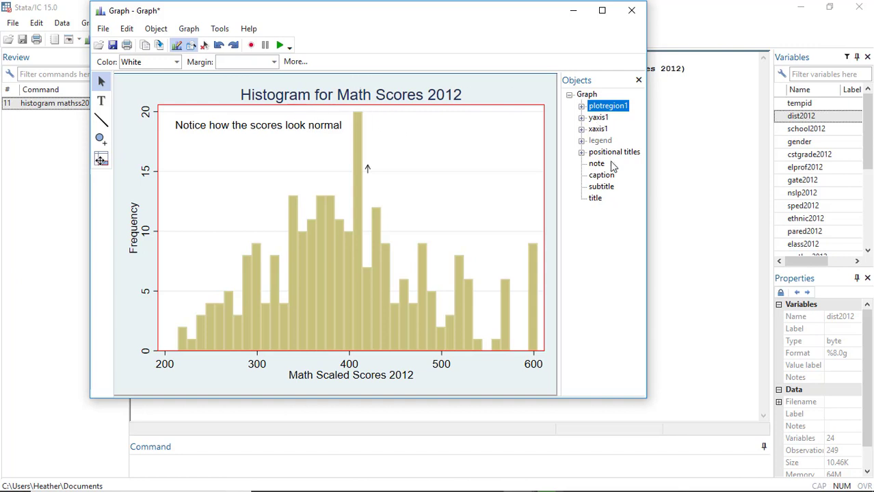
# Open the bar properties of plot1 in plotregion1 and set the bar color to Custom
pyautogui.click(601, 110)
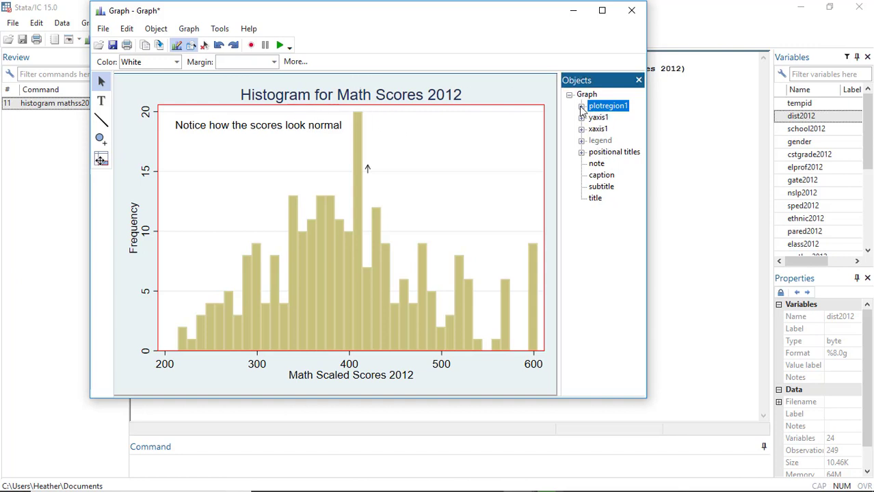
pyautogui.click(581, 108)
pyautogui.click(609, 119)
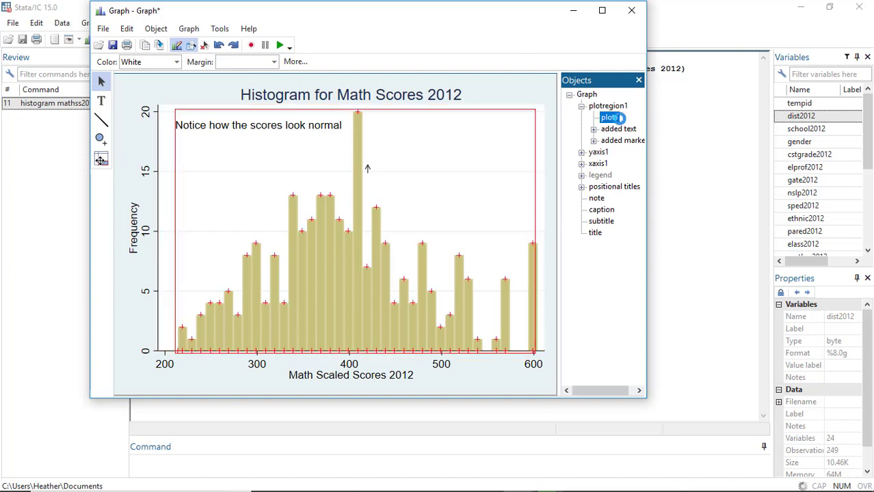
pyautogui.doubleClick(615, 118)
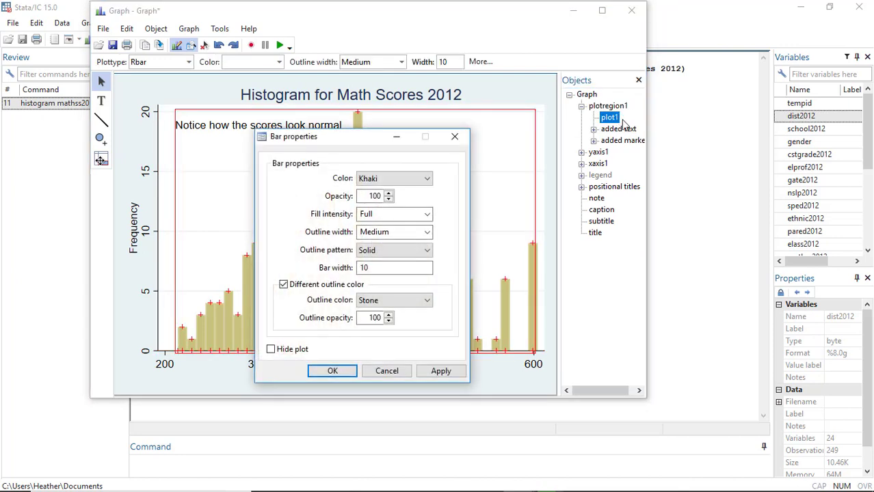
pyautogui.click(427, 179)
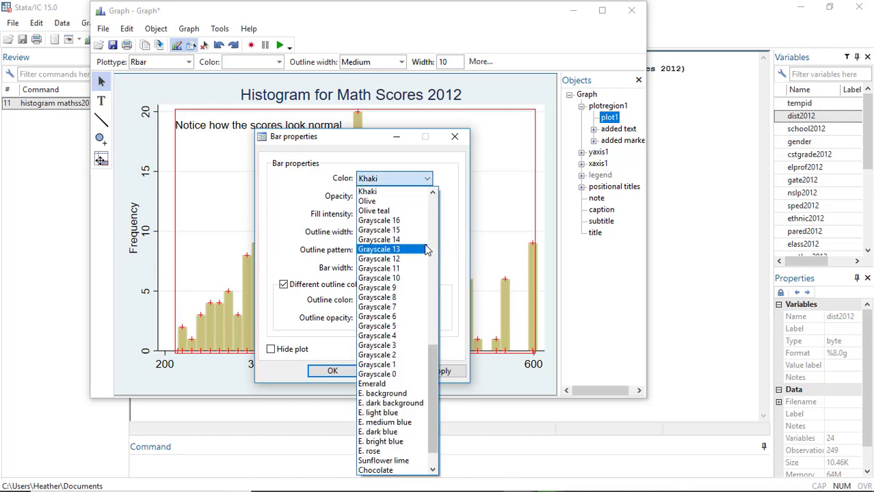
pyautogui.scroll(-1, 421, 362)
pyautogui.scroll(15, 420, 426)
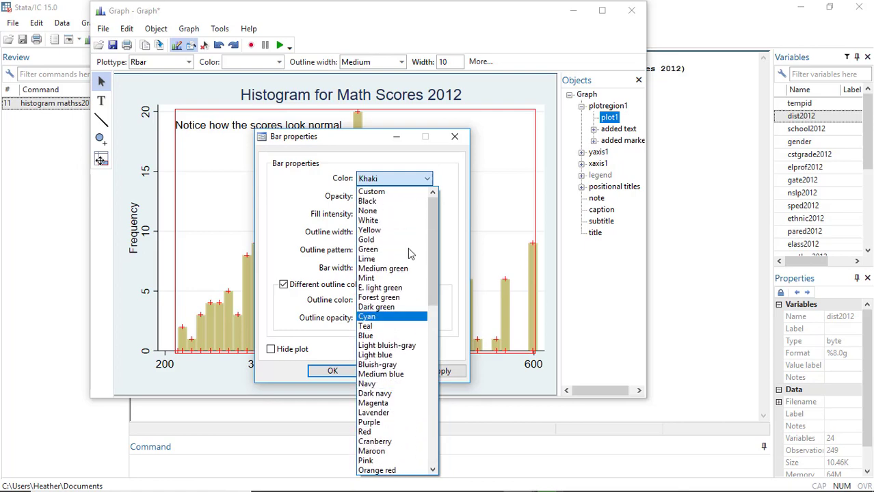
pyautogui.click(388, 198)
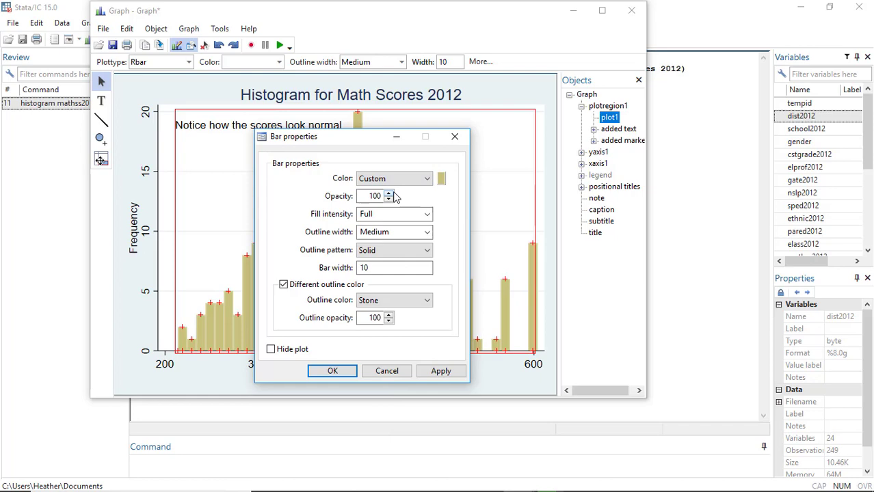
# Define a red shade by setting Green to 0 and Blue to 0, and store it among the custom colors
pyautogui.click(443, 180)
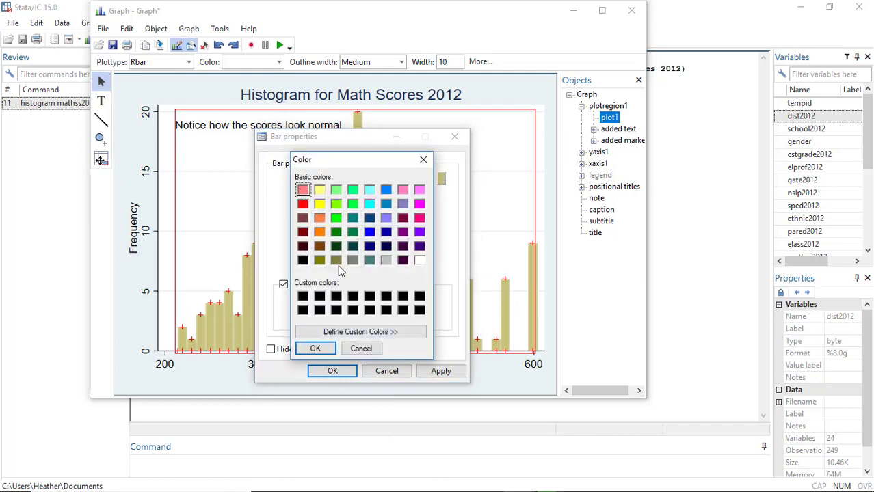
pyautogui.click(380, 337)
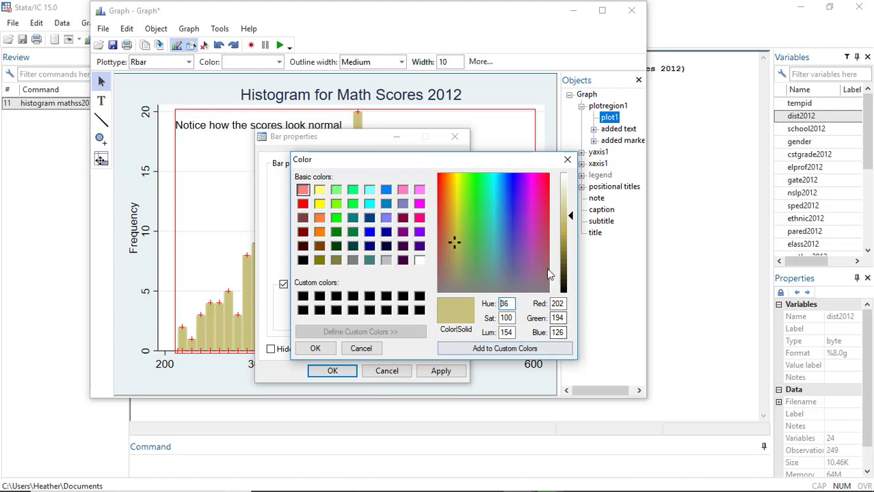
pyautogui.click(559, 304)
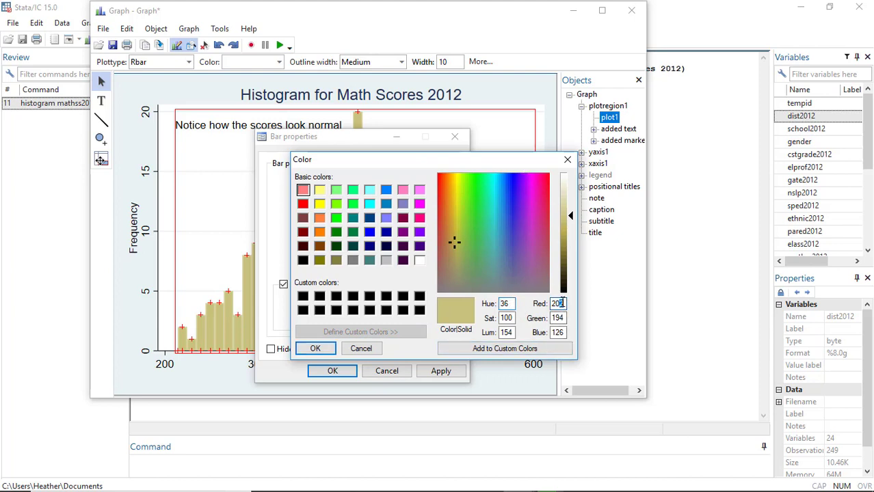
pyautogui.moveTo(564, 318); pyautogui.dragTo(558, 318)
pyautogui.press('BackSpace')
pyautogui.write('0')
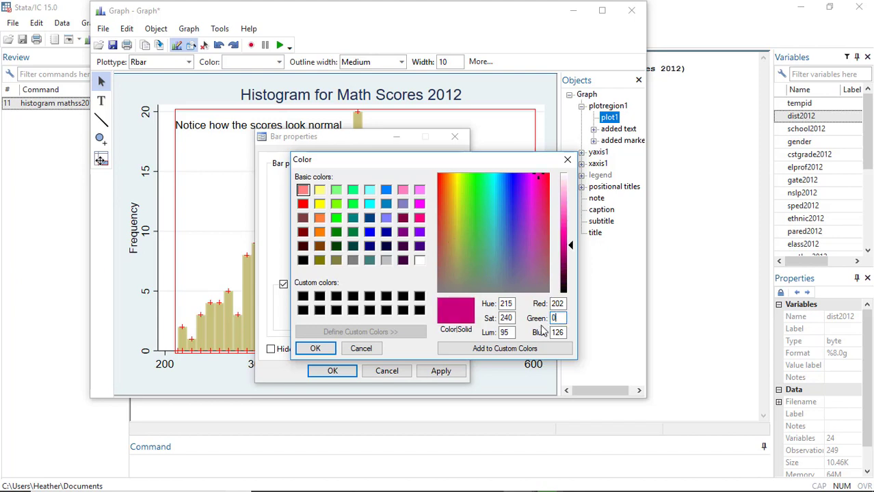
pyautogui.click(561, 333)
pyautogui.press('BackSpace')
pyautogui.press('BackSpace')
pyautogui.press('BackSpace')
pyautogui.write('0')
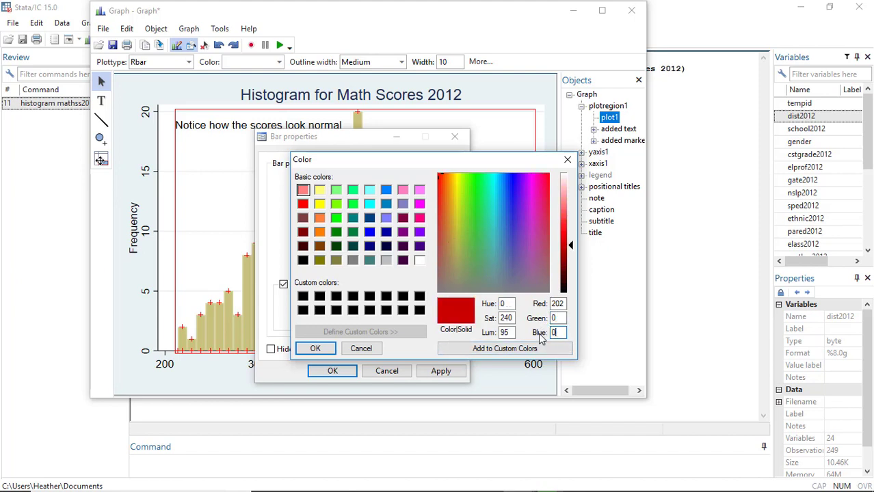
pyautogui.click(504, 348)
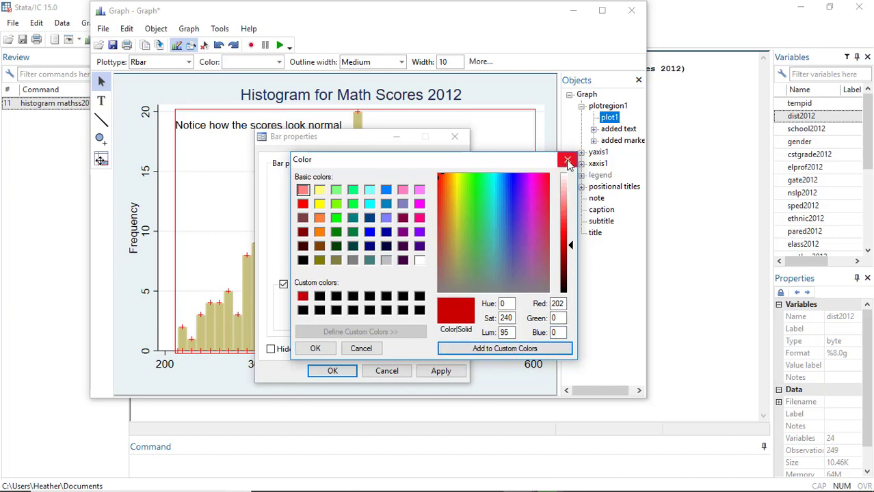
pyautogui.click(567, 159)
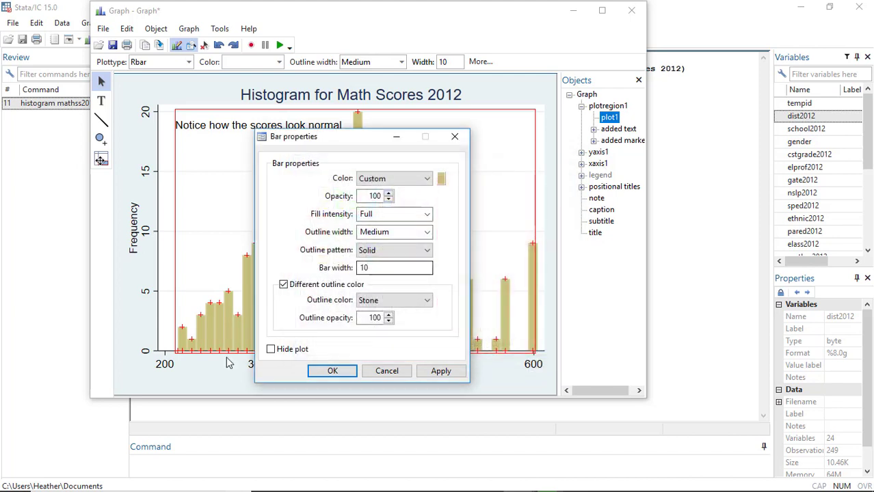
# Choose the stored red custom color for the histogram bars and apply it to the plot
pyautogui.click(400, 179)
pyautogui.click(441, 179)
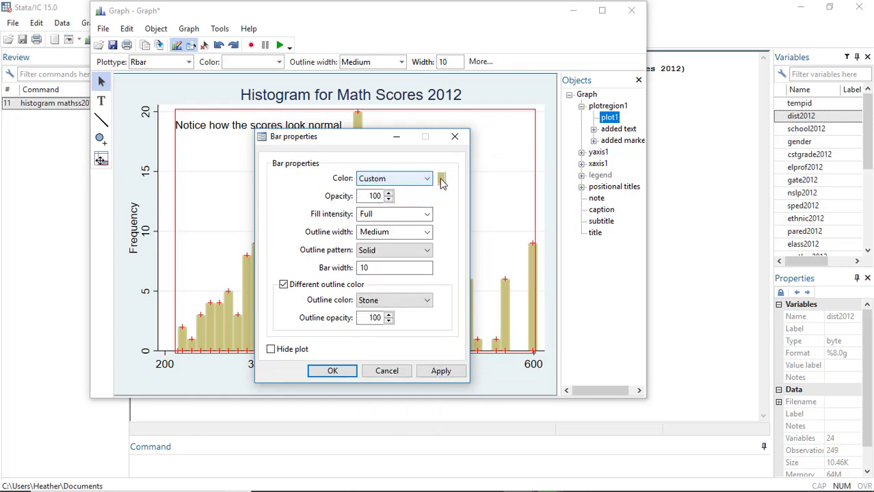
pyautogui.click(442, 179)
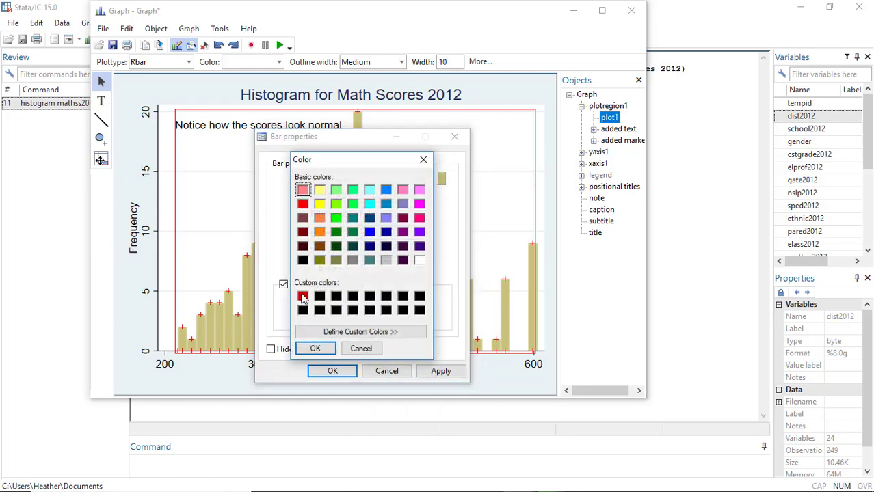
pyautogui.click(302, 296)
pyautogui.click(315, 349)
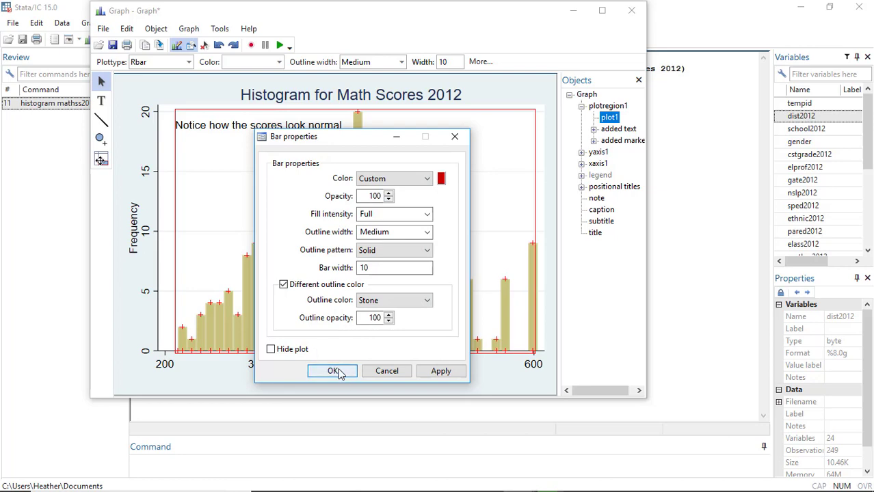
pyautogui.click(441, 371)
pyautogui.click(335, 369)
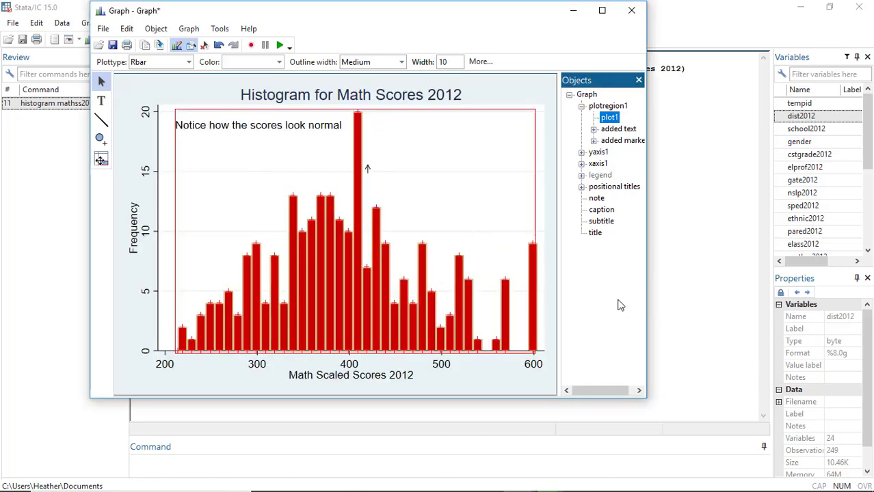
pyautogui.click(555, 81)
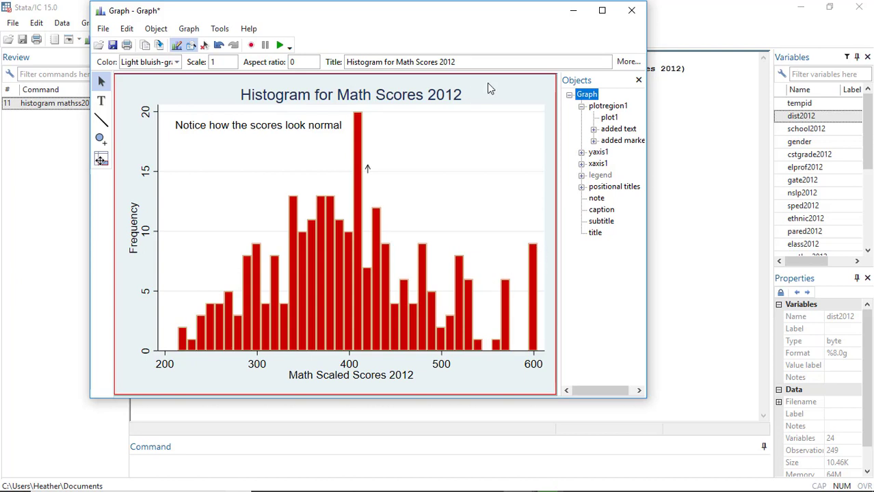
pyautogui.click(219, 31)
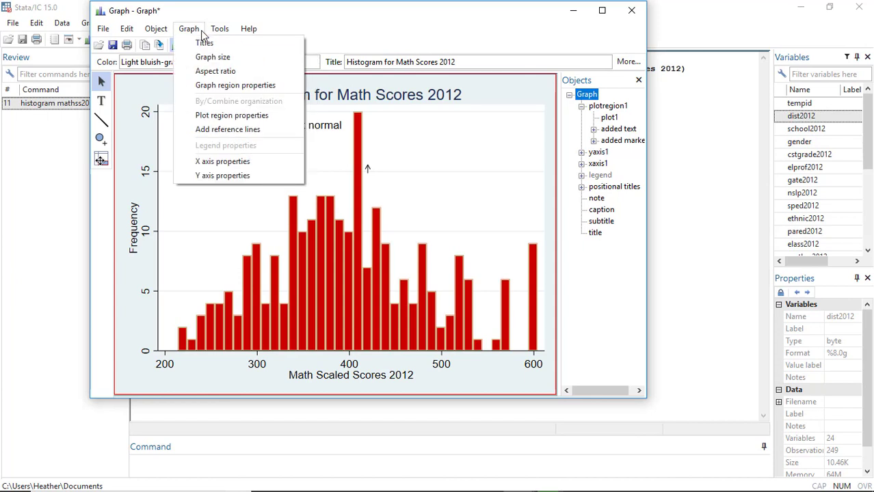
pyautogui.click(201, 32)
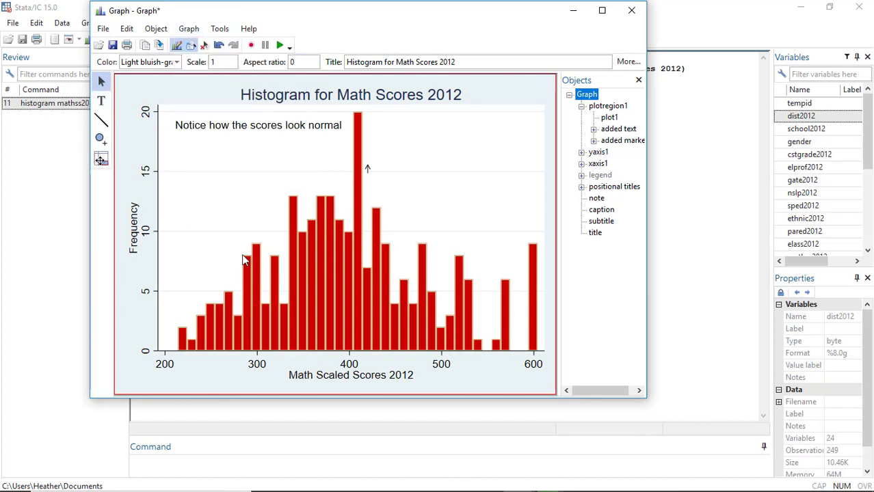
pyautogui.click(186, 33)
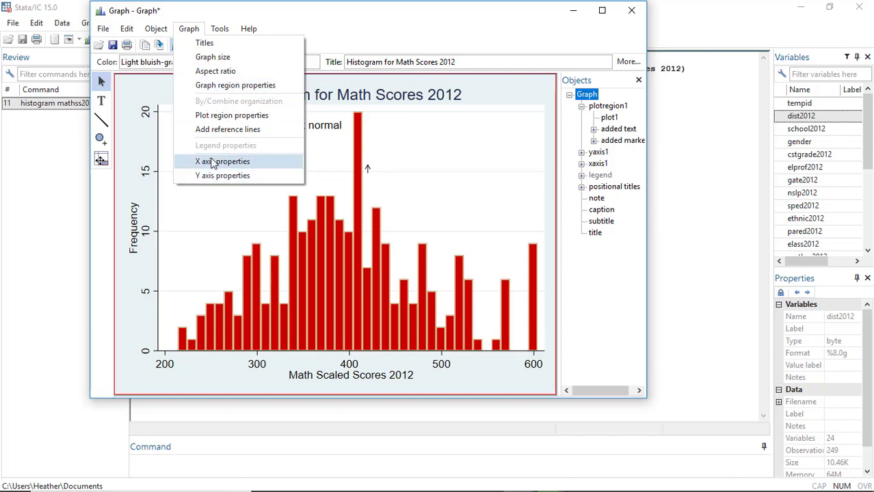
pyautogui.moveTo(156, 35)
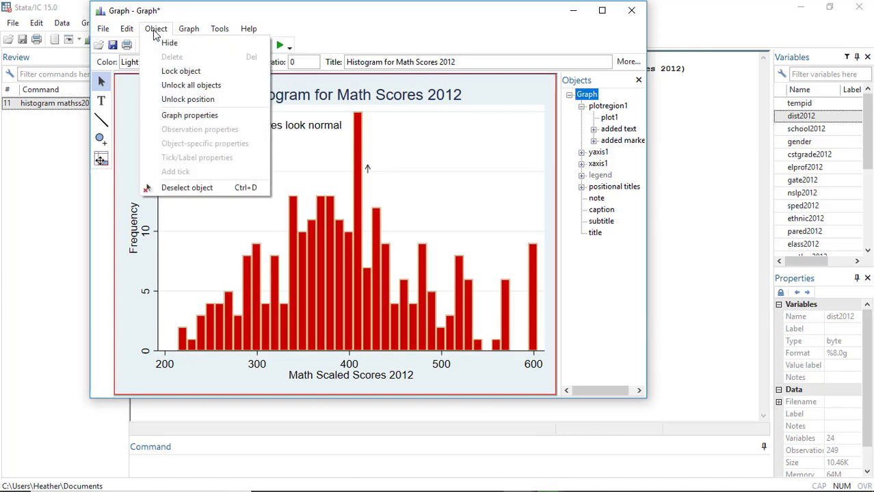
pyautogui.click(128, 31)
pyautogui.click(157, 33)
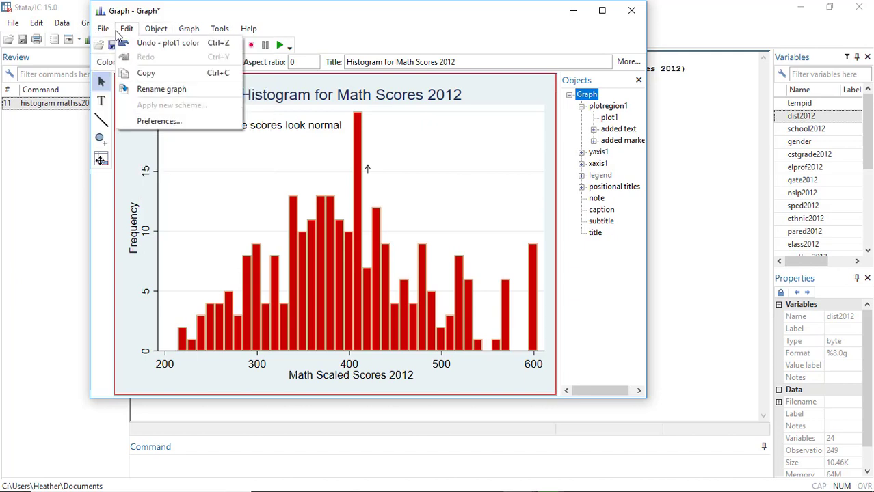
# Save the edited histogram to the Desktop as a PNG image with the file name Graph
pyautogui.moveTo(103, 31)
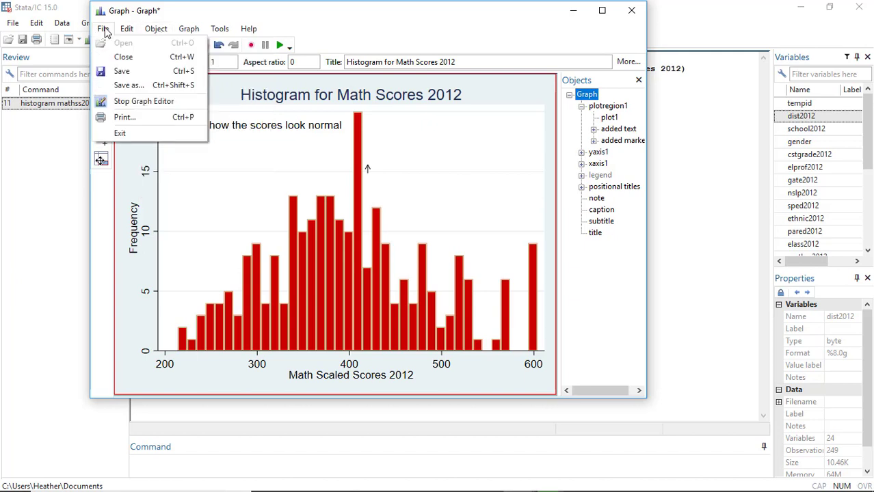
pyautogui.click(130, 85)
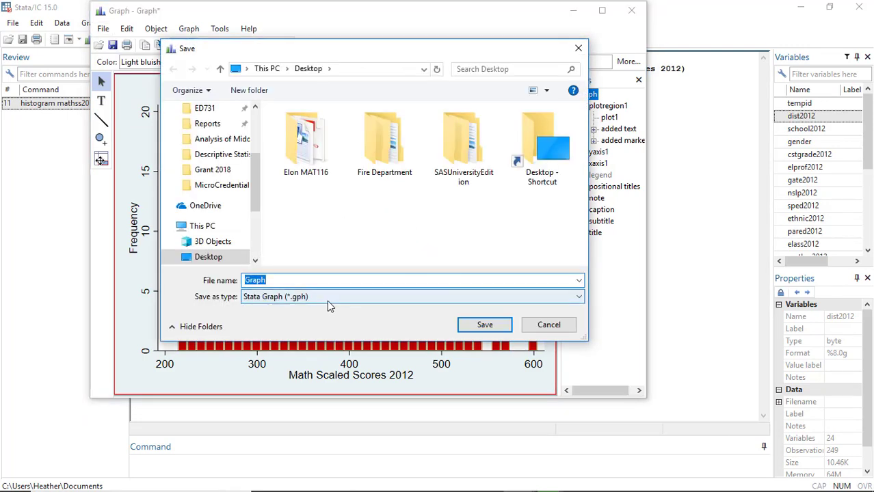
pyautogui.click(413, 297)
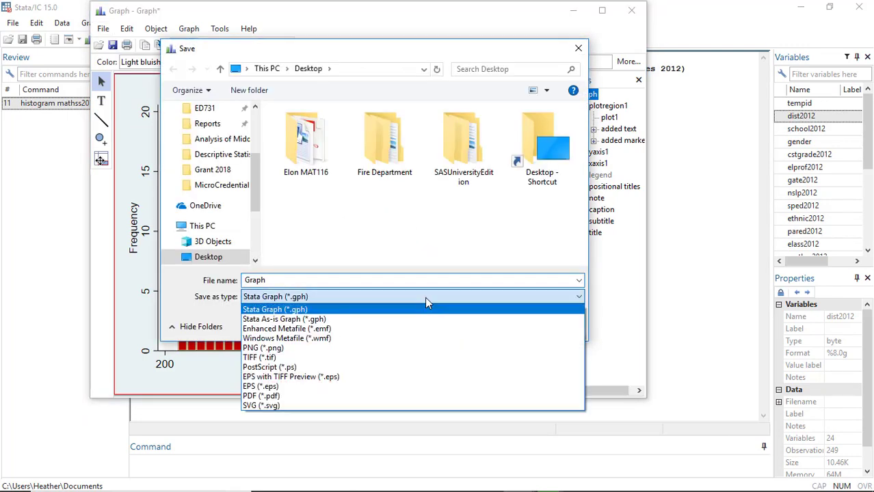
pyautogui.click(272, 350)
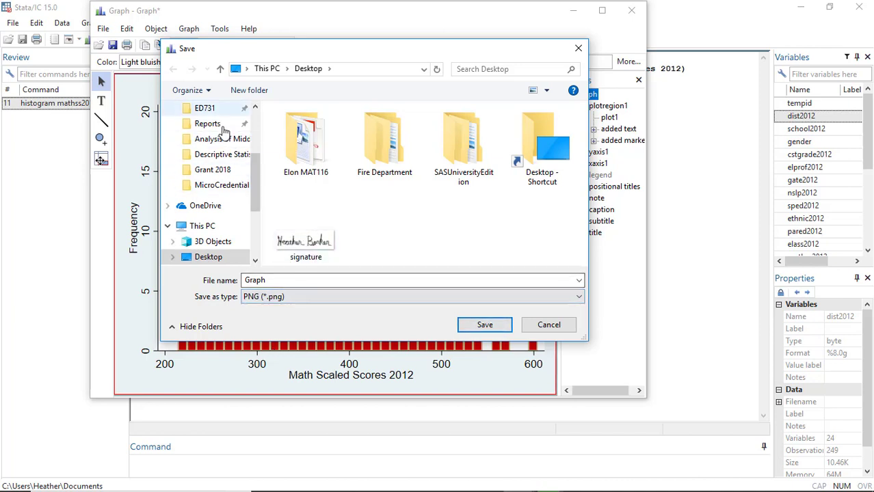
pyautogui.moveTo(254, 183); pyautogui.dragTo(256, 120)
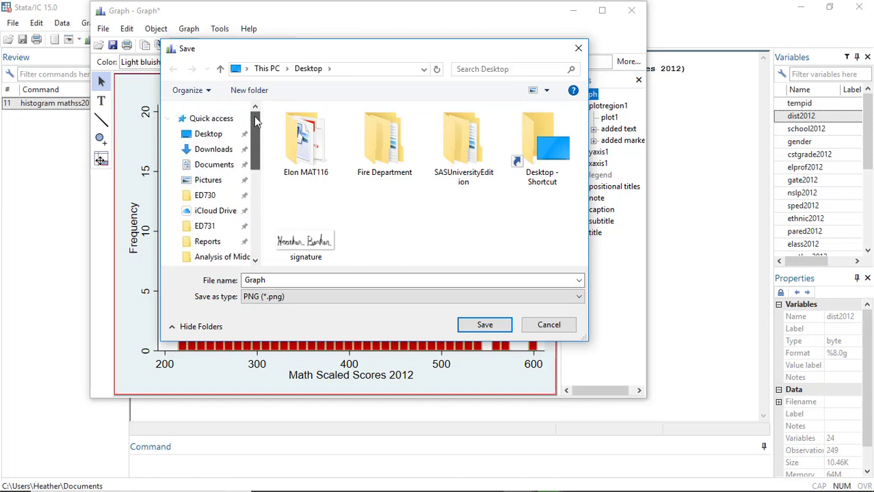
pyautogui.click(206, 134)
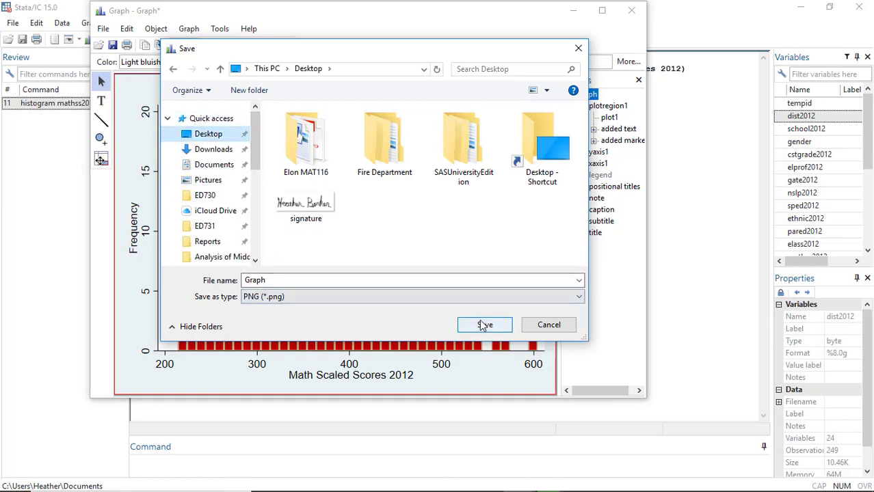
pyautogui.click(484, 325)
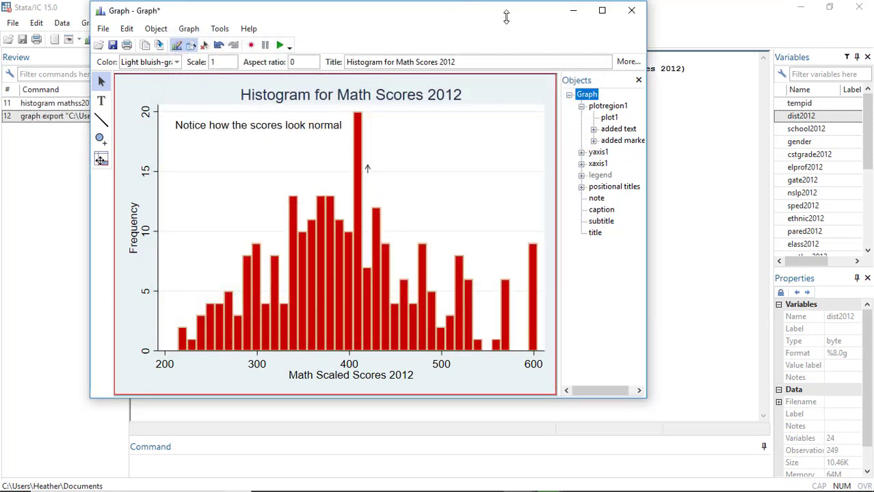
# Close the histogram's graph window without saving the changes as a Stata graph
pyautogui.click(633, 11)
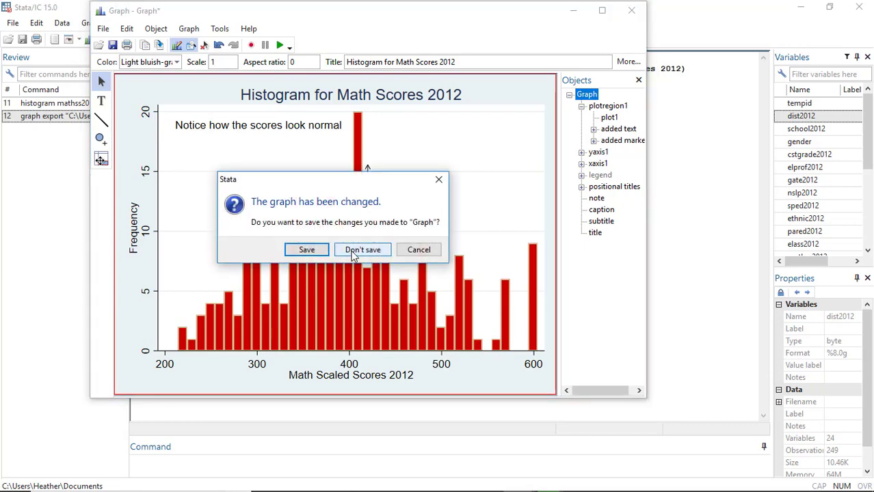
pyautogui.click(307, 249)
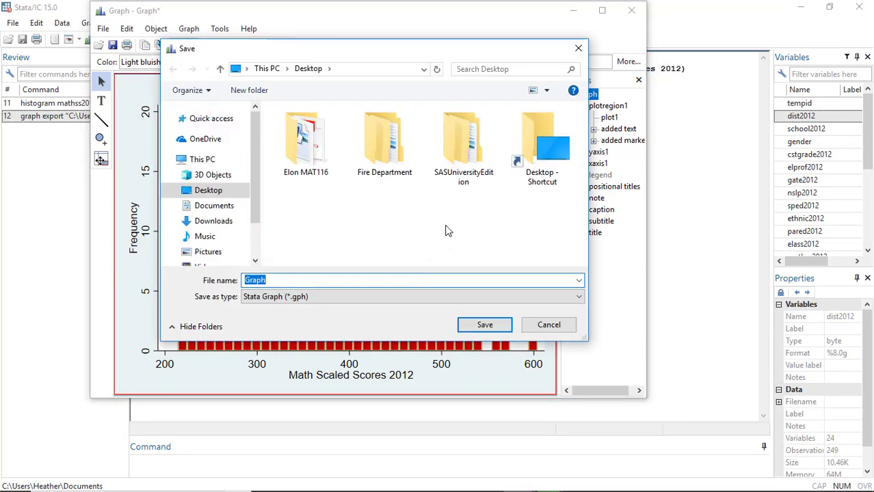
pyautogui.click(548, 270)
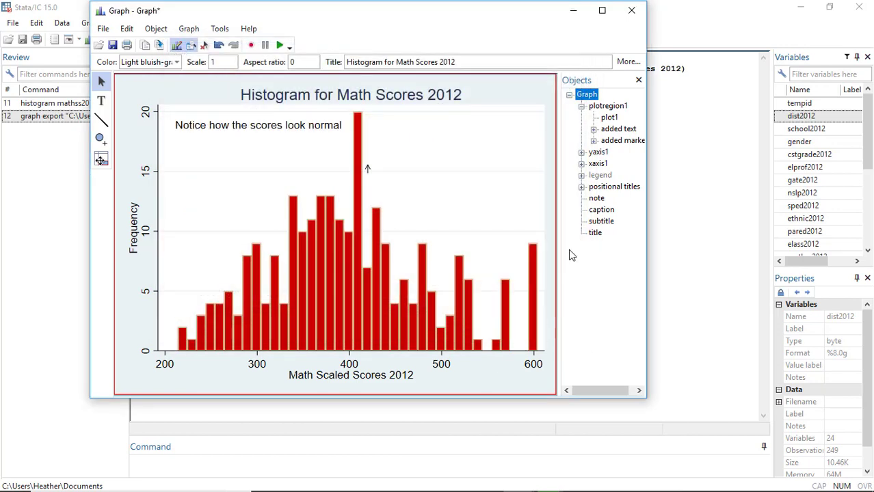
pyautogui.click(631, 11)
pyautogui.click(363, 251)
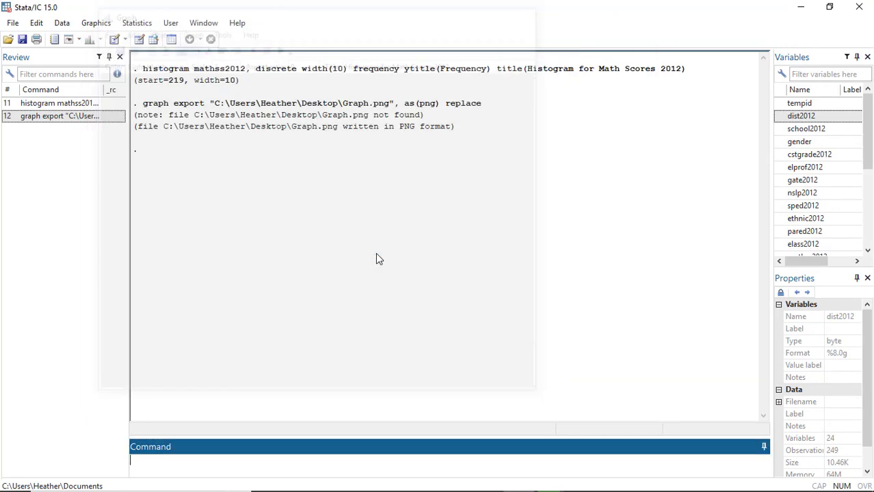
# Minimize the open windows to reach the desktop, open the exported Graph image, and switch back to Stata
pyautogui.click(803, 6)
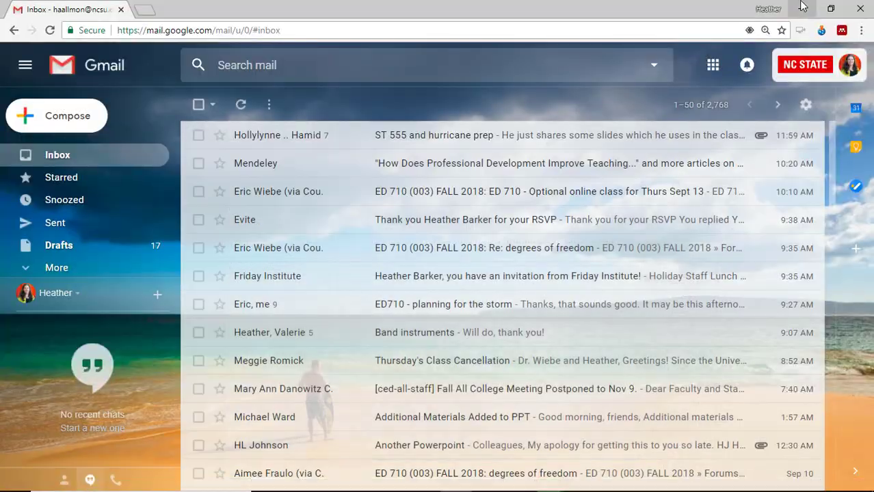
pyautogui.click(803, 6)
pyautogui.click(802, 6)
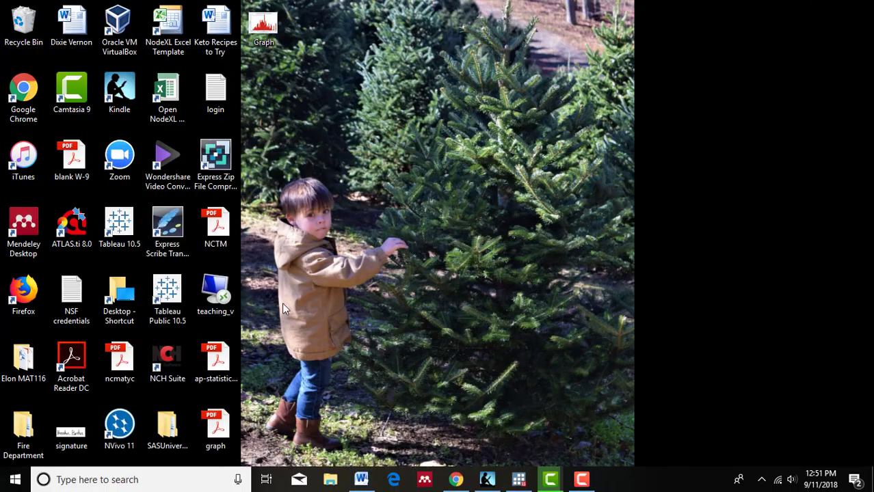
pyautogui.doubleClick(267, 27)
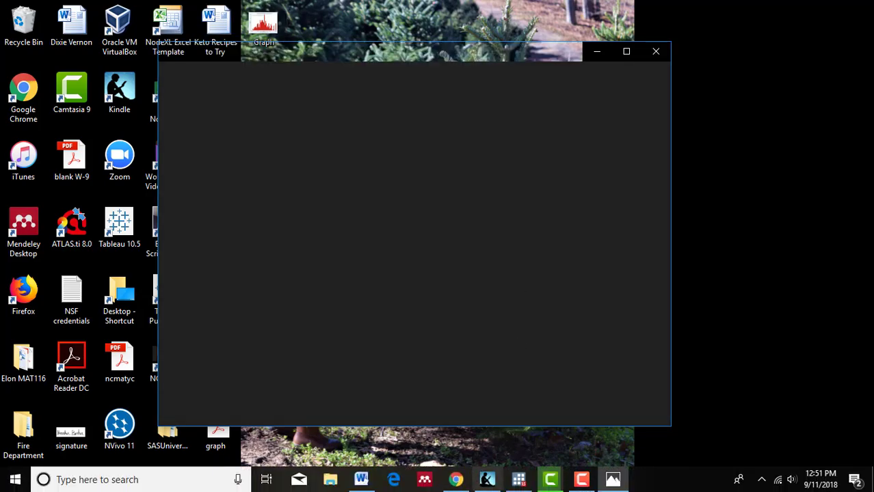
pyautogui.click(519, 480)
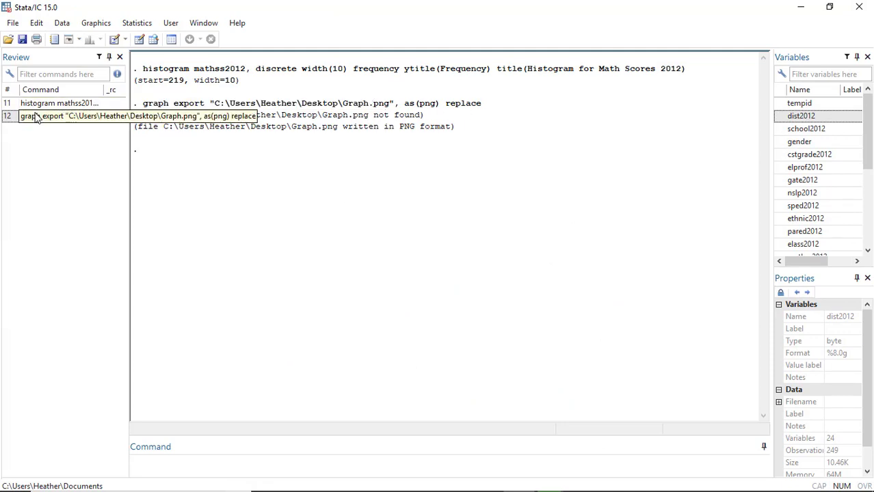
# Start a box plot of the variable mathss2012 and set its orientation to Horizontal
pyautogui.click(97, 22)
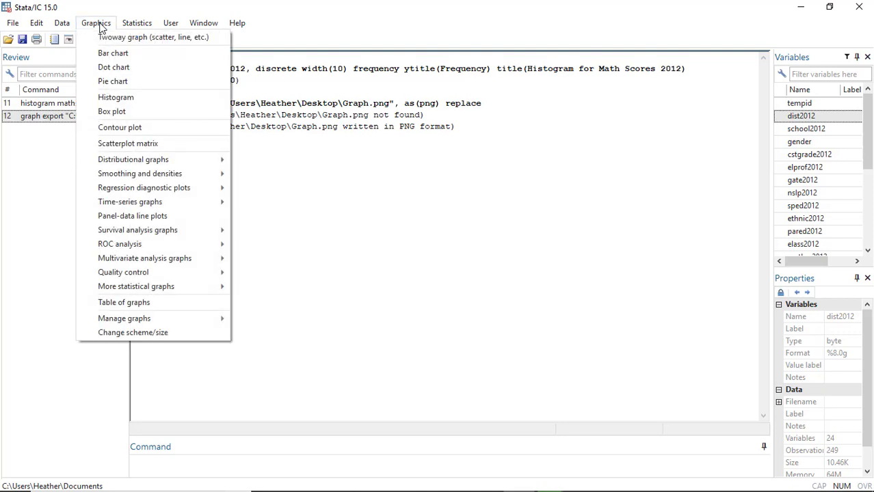
pyautogui.press('Escape')
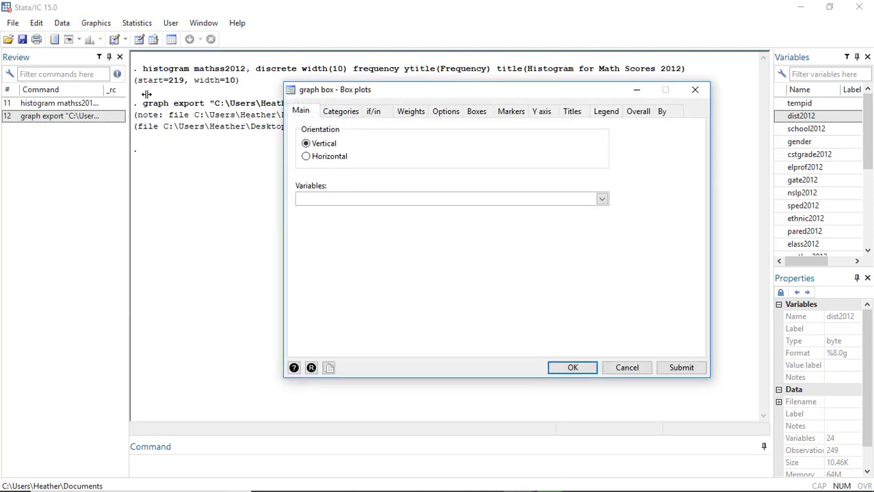
pyautogui.click(601, 199)
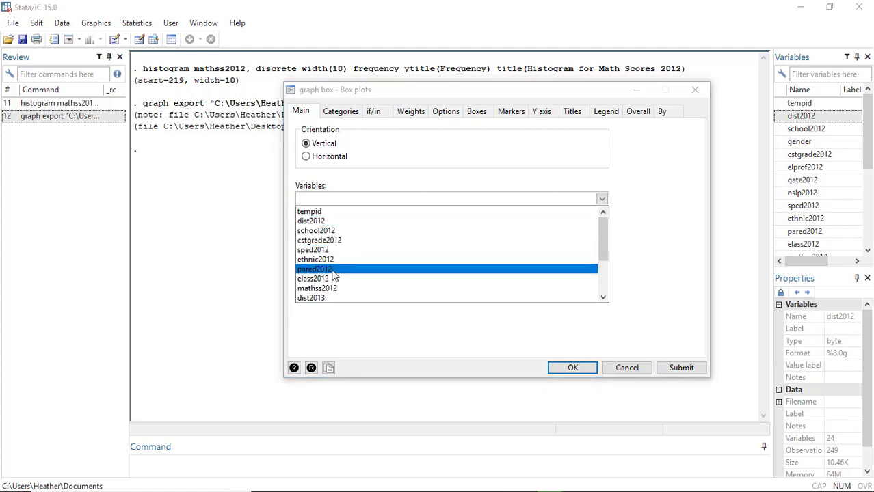
pyautogui.click(329, 293)
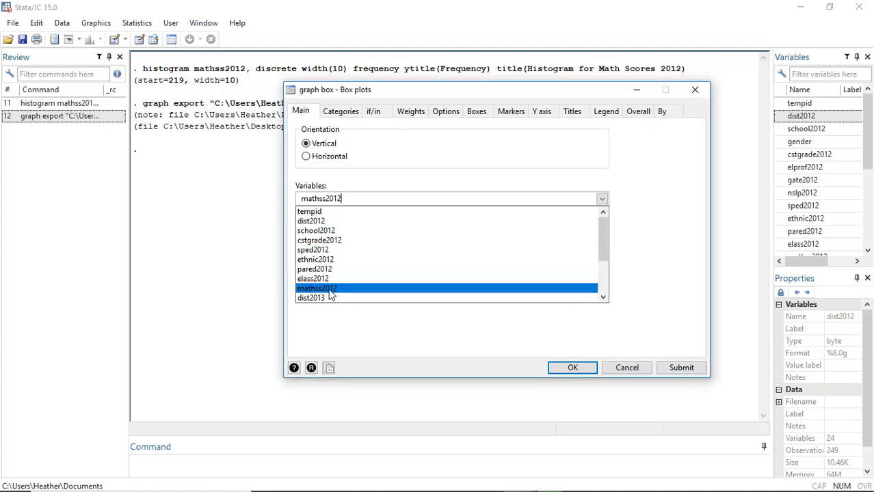
pyautogui.click(329, 160)
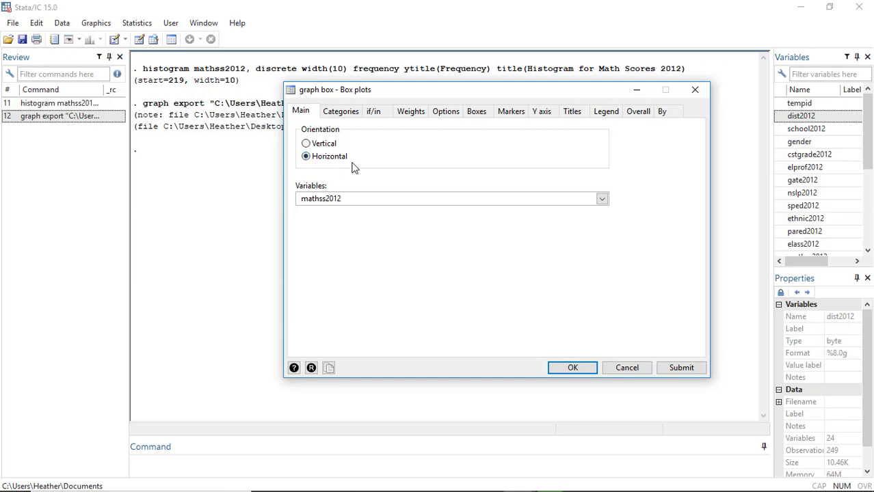
# Enable Group 1 with nslp2012 as the grouping variable and create the box plot
pyautogui.click(346, 112)
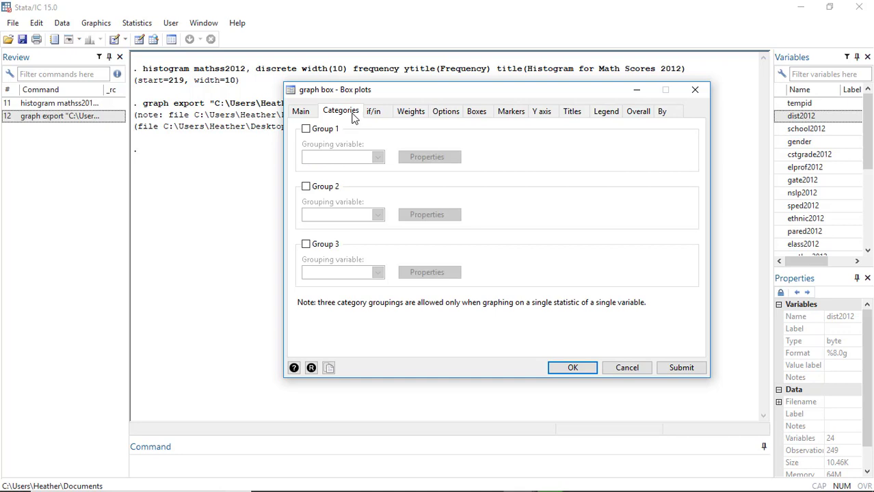
pyautogui.click(302, 111)
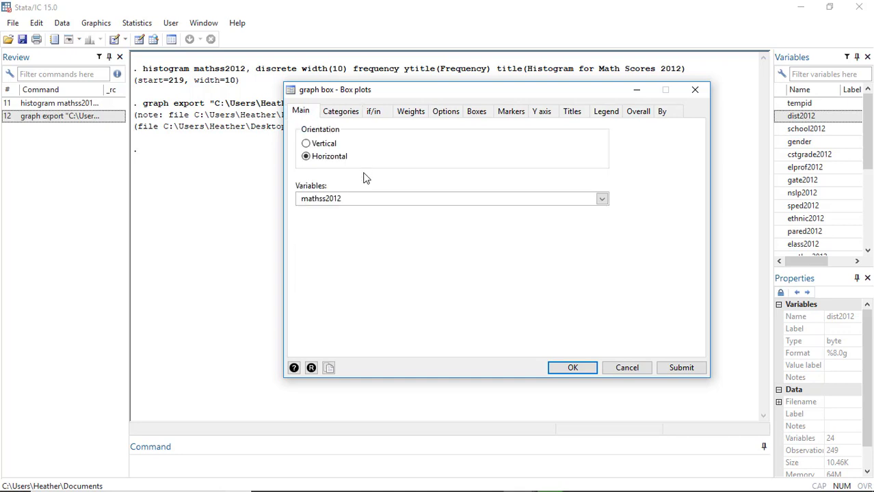
pyautogui.click(335, 111)
pyautogui.click(318, 129)
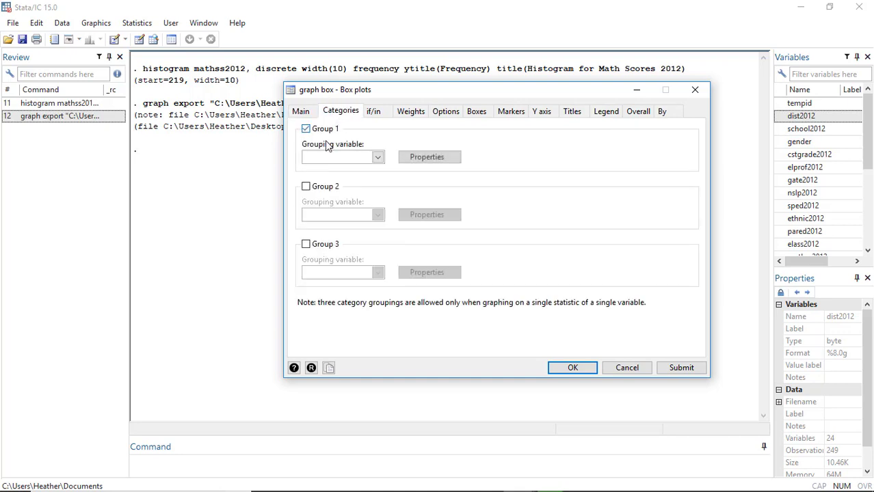
pyautogui.click(376, 158)
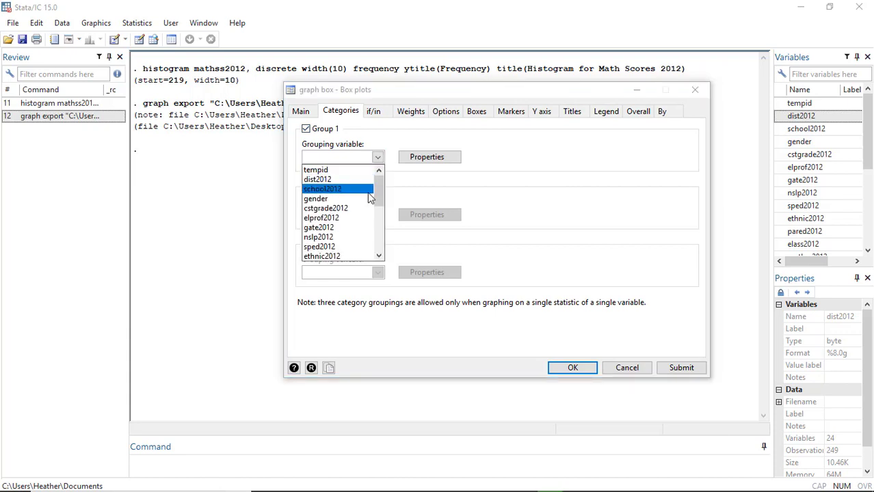
pyautogui.click(338, 237)
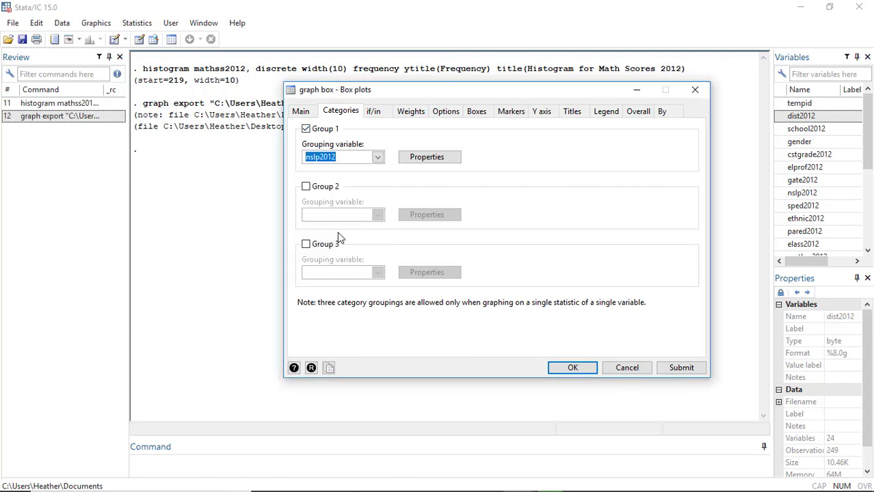
pyautogui.click(582, 368)
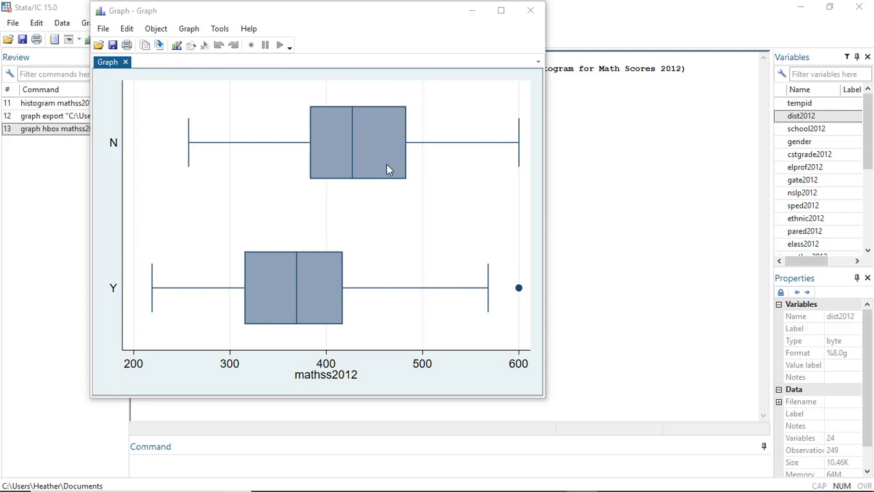
# Open the box plots in the Graph Editor, check the file options, and close the graph window
pyautogui.click(519, 291)
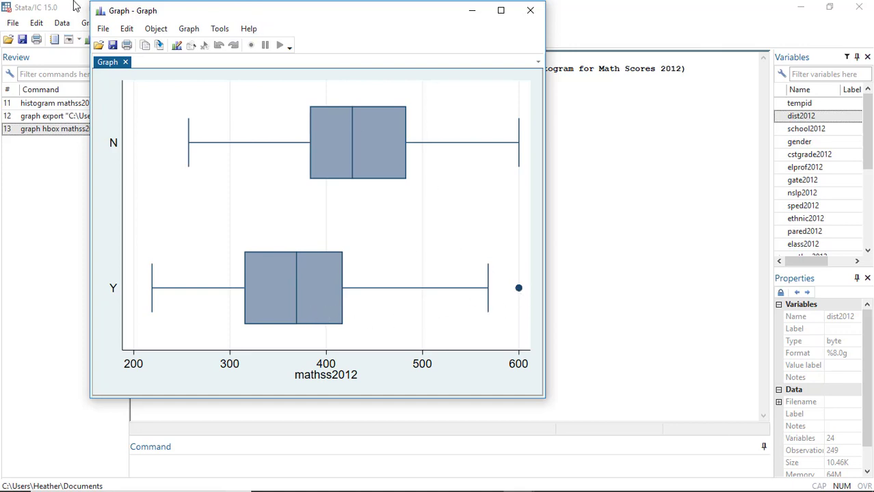
pyautogui.click(177, 45)
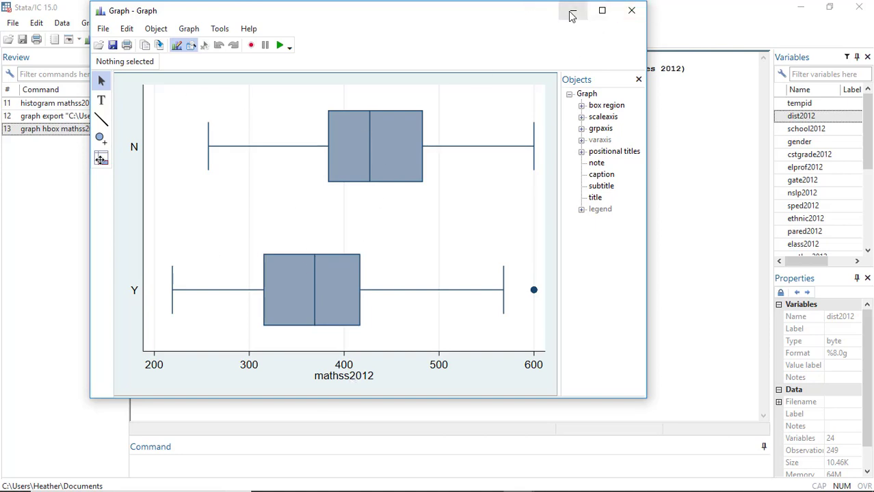
pyautogui.click(102, 29)
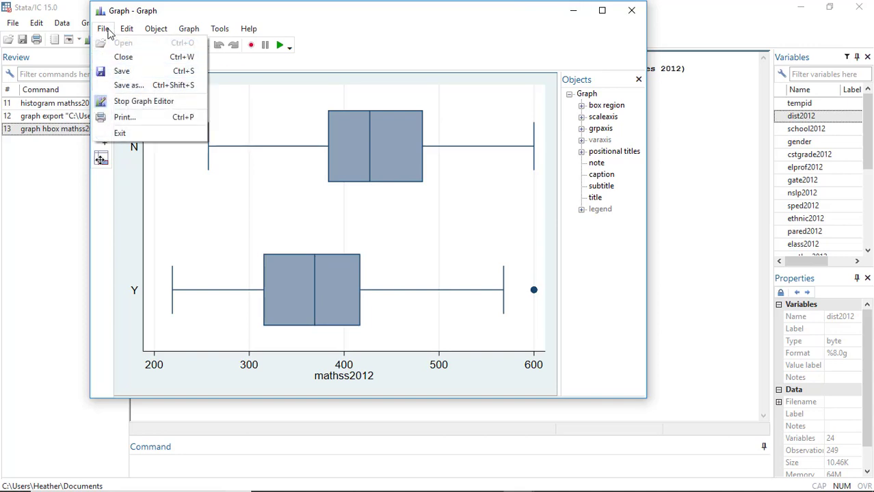
pyautogui.click(107, 28)
pyautogui.click(631, 11)
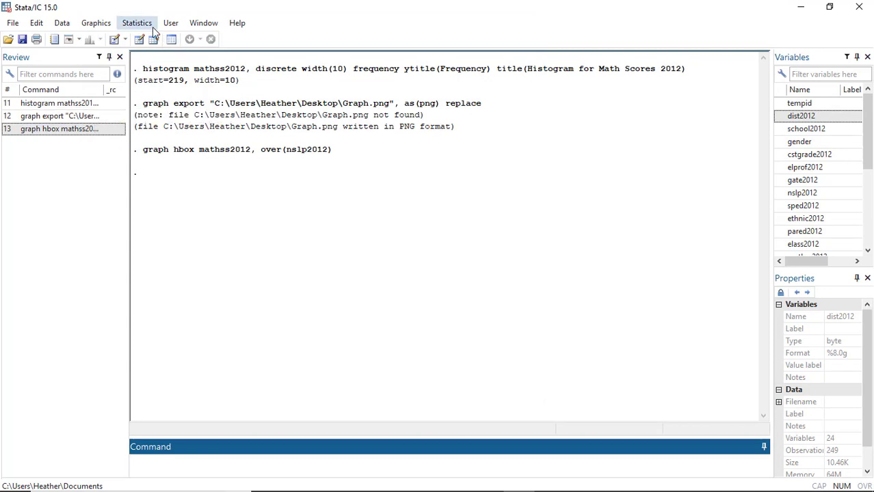
# Start a bar chart and set its type of data to Graph of frequencies within categories
pyautogui.click(100, 27)
pyautogui.click(114, 54)
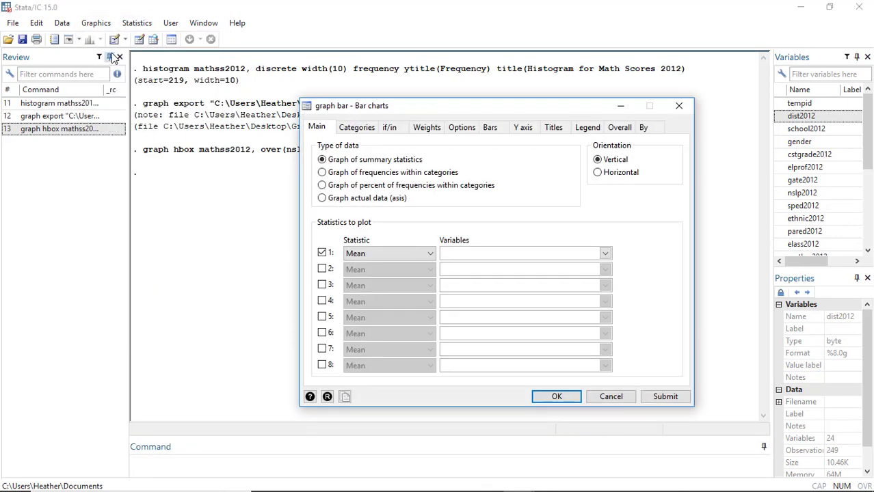
pyautogui.click(361, 176)
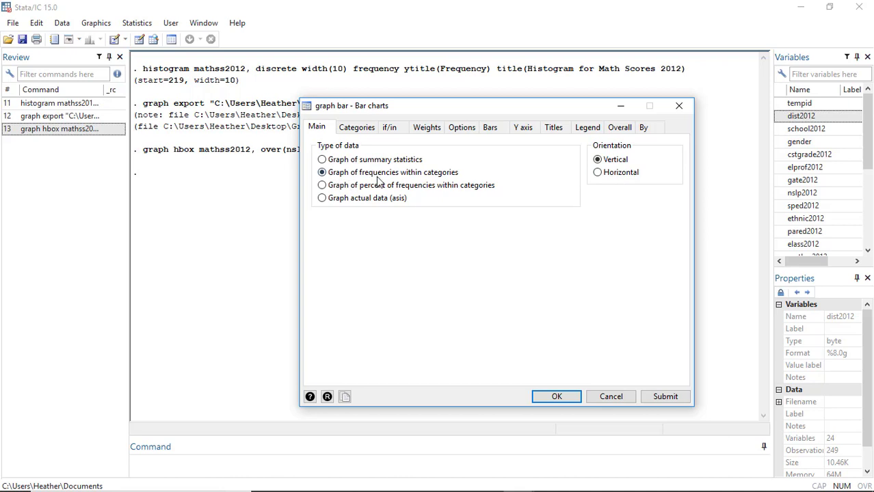
# Enable Group 1 with nslp2012 as the grouping variable and create the bar chart
pyautogui.click(367, 130)
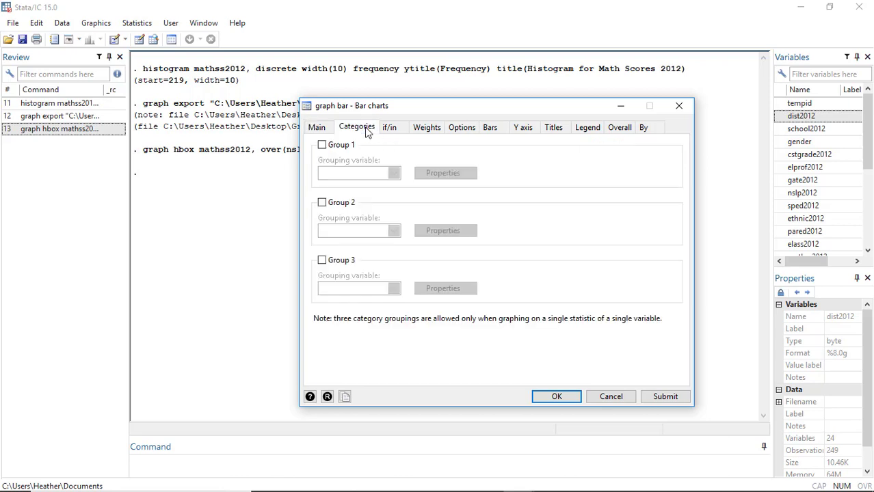
pyautogui.click(334, 151)
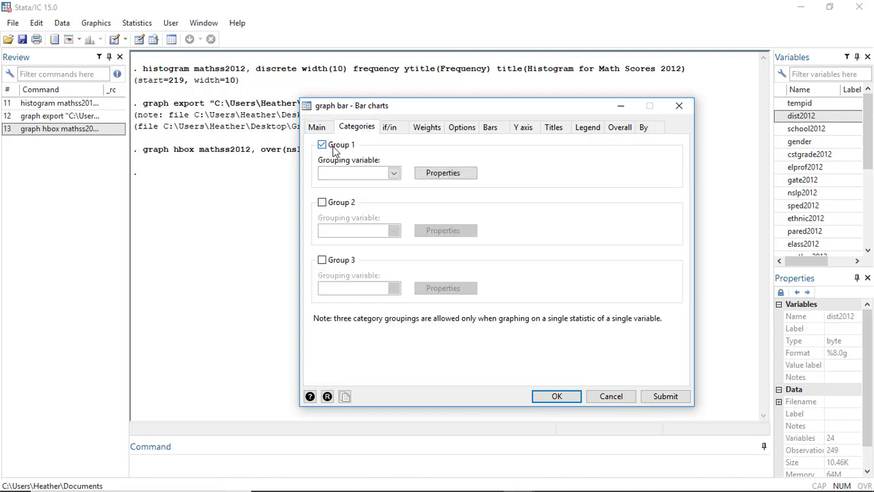
pyautogui.click(389, 175)
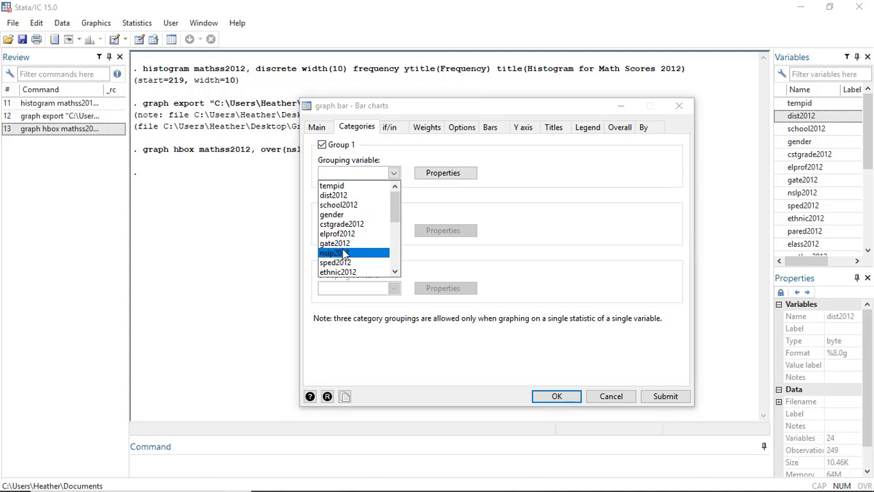
pyautogui.scroll(-3, 344, 251)
pyautogui.scroll(4, 340, 219)
pyautogui.click(361, 255)
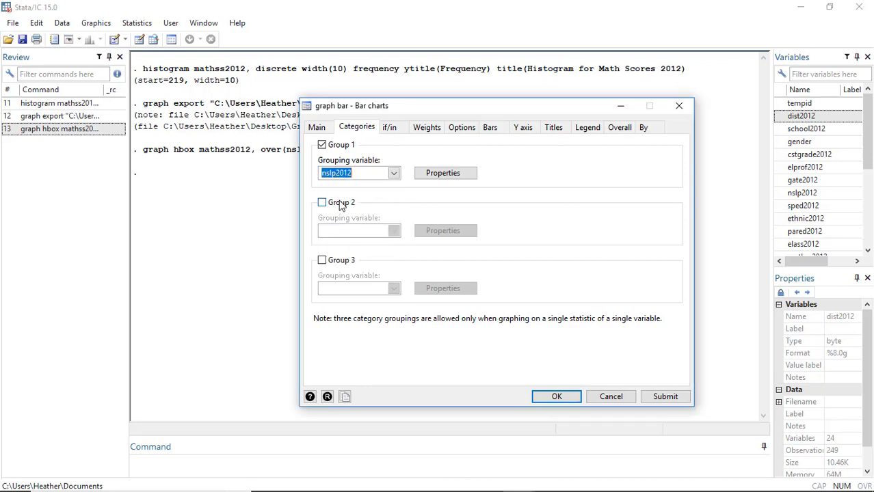
pyautogui.click(556, 396)
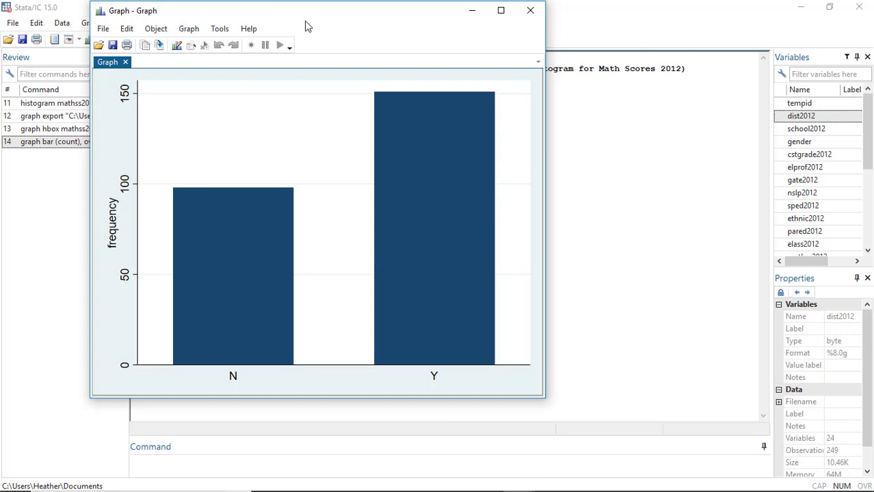
# Close the bar chart's graph window, add gender as the Group 2 grouping variable, and create the chart again
pyautogui.click(530, 11)
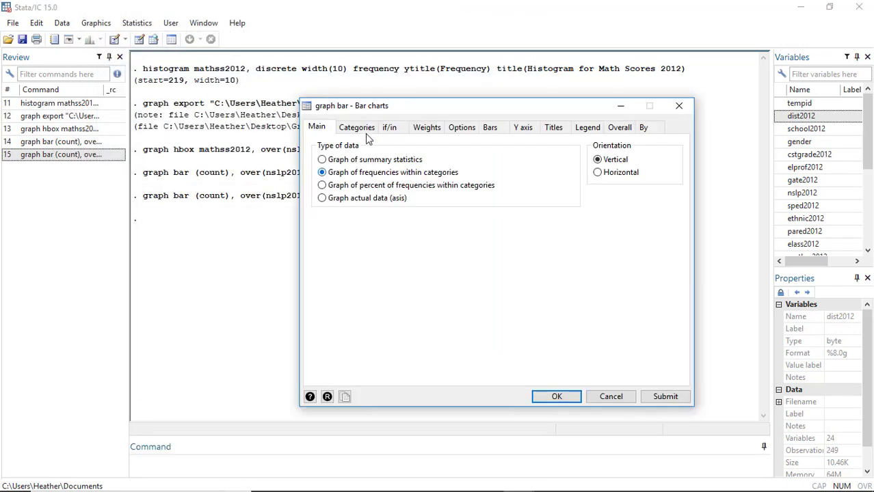
pyautogui.click(357, 129)
pyautogui.click(335, 203)
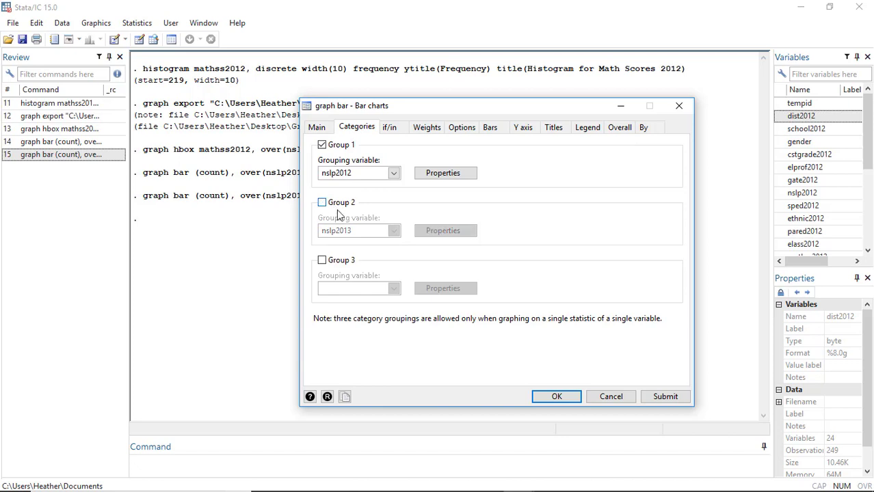
pyautogui.click(322, 202)
pyautogui.click(393, 231)
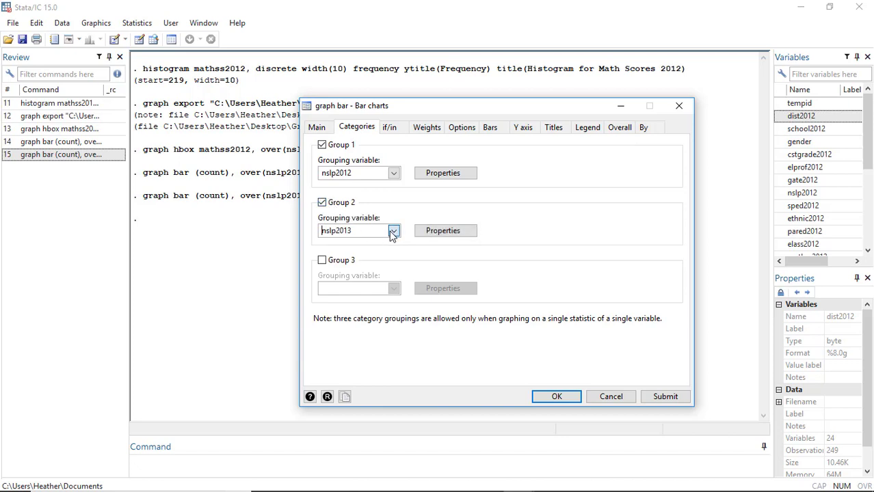
pyautogui.click(355, 272)
pyautogui.click(556, 396)
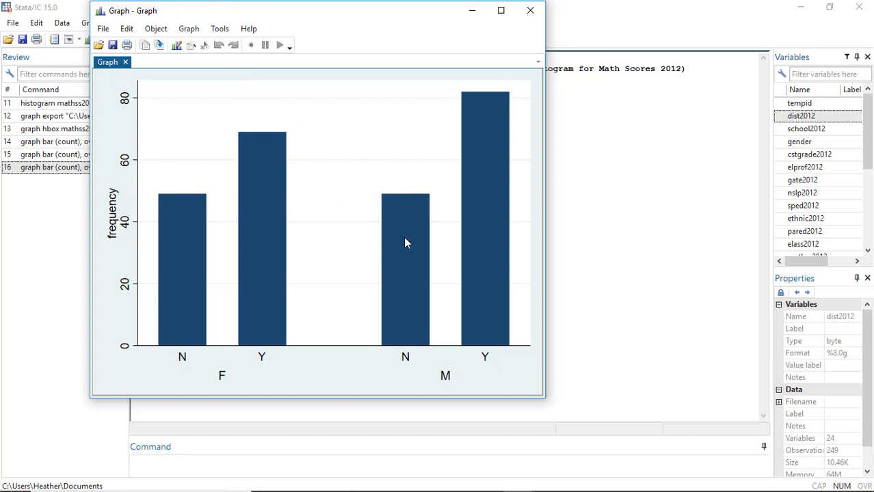
# Open the bar chart in the Graph Editor and examine the gender axis's major and minor properties
pyautogui.click(177, 45)
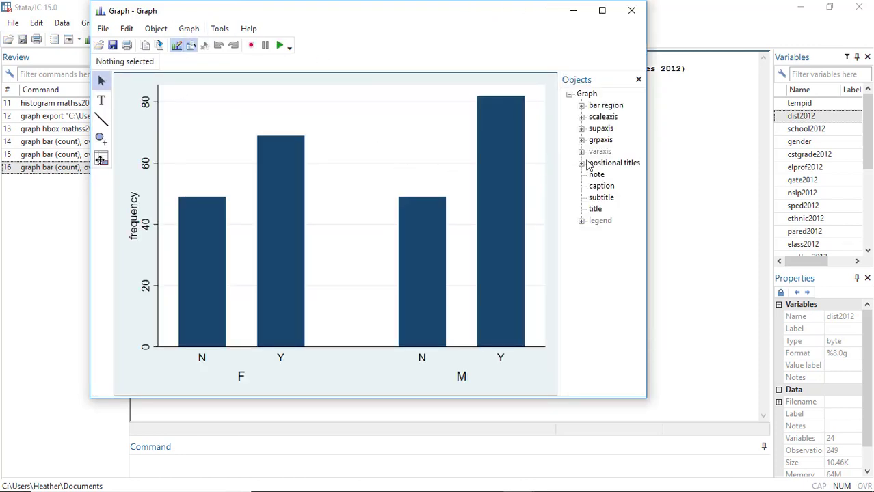
pyautogui.click(581, 117)
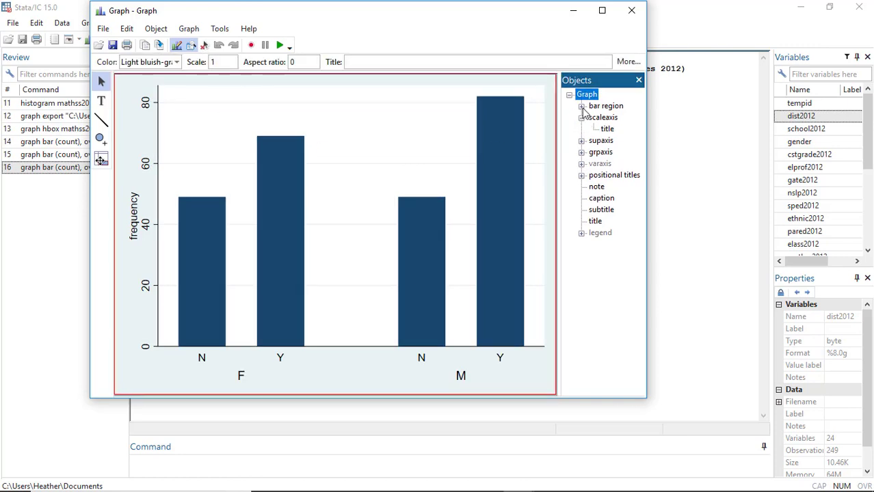
pyautogui.click(448, 375)
pyautogui.doubleClick(419, 375)
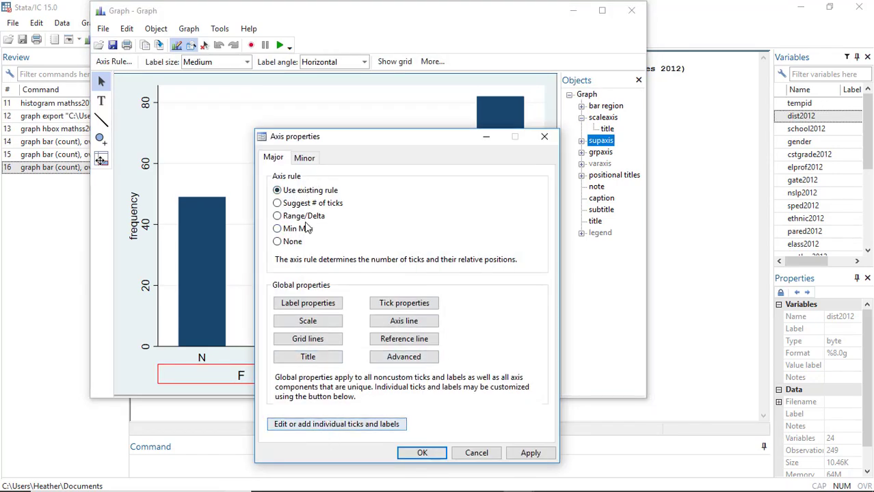
pyautogui.click(305, 159)
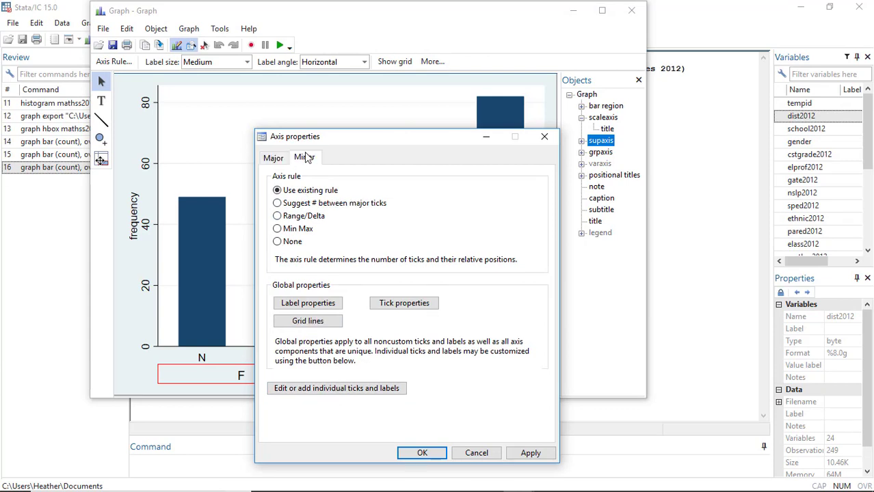
pyautogui.click(488, 456)
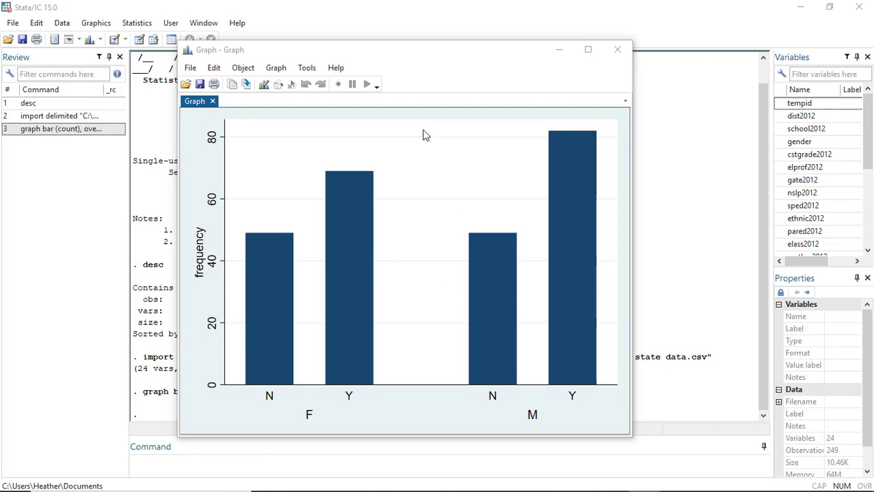
# Open the bar chart in the Graph Editor and set the bar region's orientation to Horizontal
pyautogui.click(264, 84)
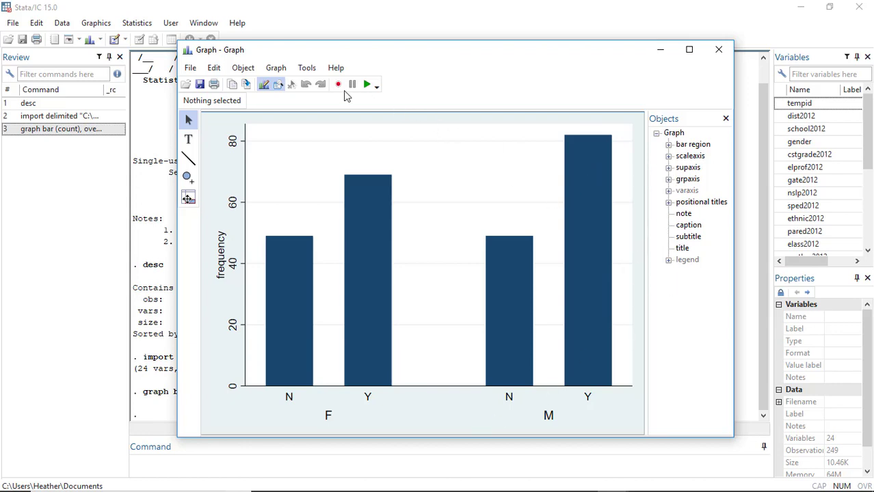
pyautogui.click(669, 144)
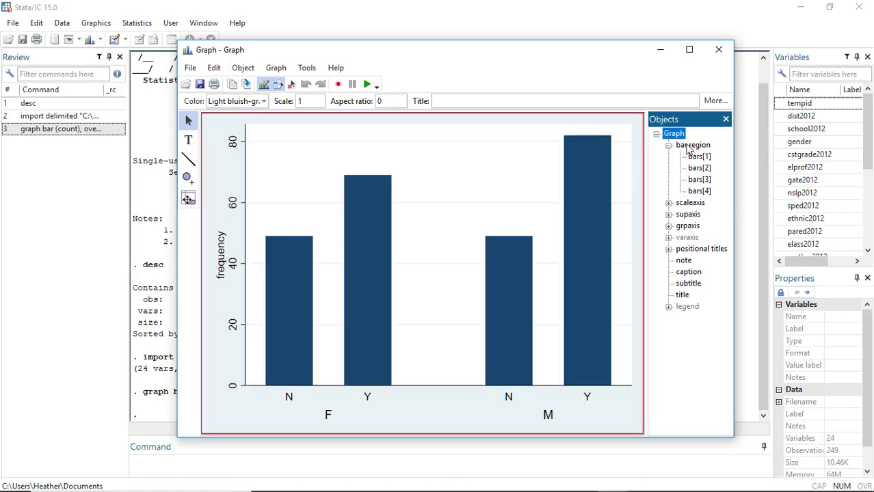
pyautogui.click(695, 147)
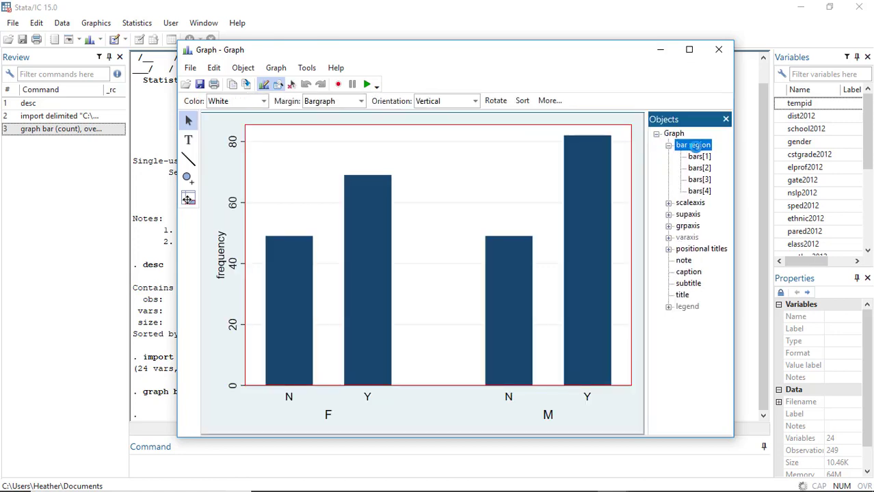
pyautogui.doubleClick(694, 147)
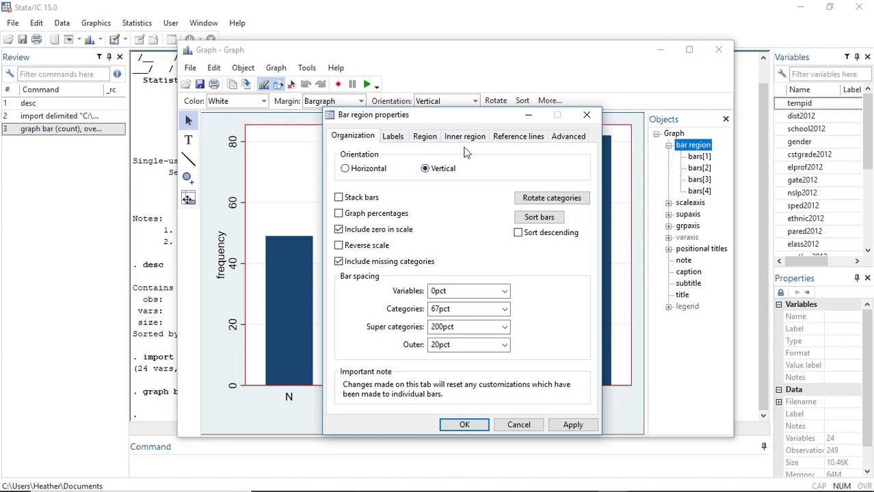
pyautogui.click(359, 169)
pyautogui.click(477, 429)
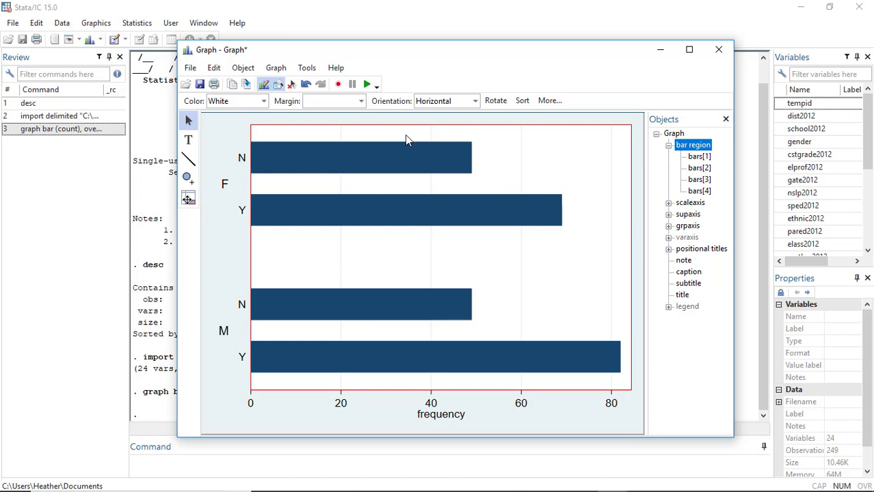
# Set the bar region's background color to Gold and hide the object browser
pyautogui.click(263, 103)
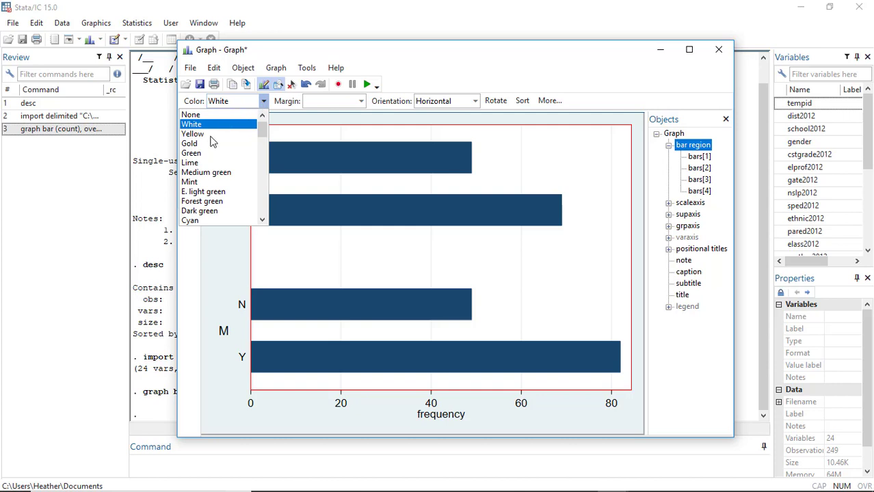
pyautogui.click(207, 143)
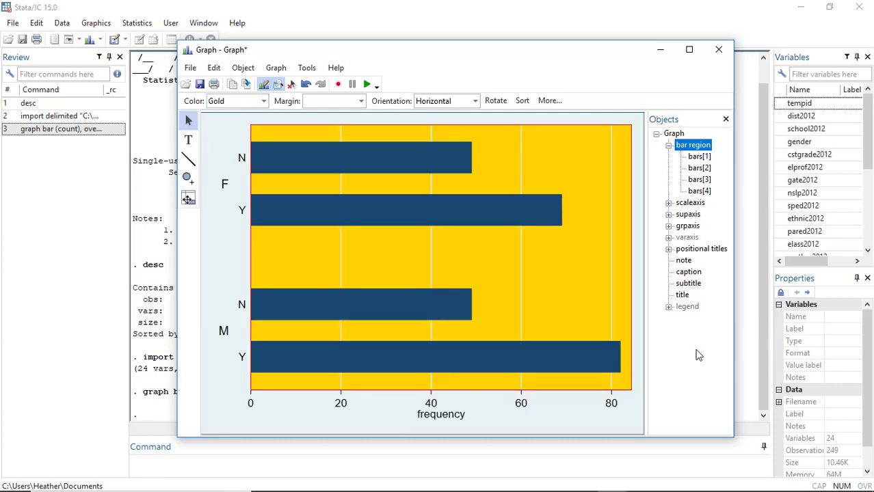
pyautogui.click(726, 119)
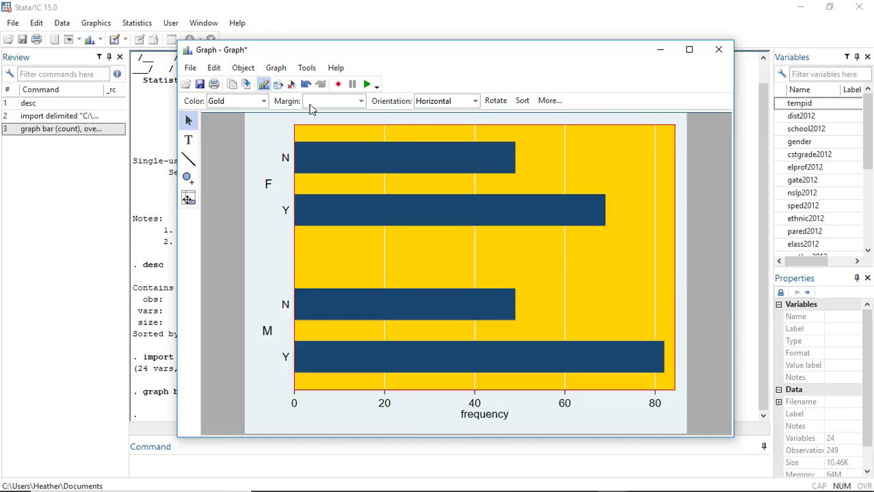
# Review the file types available for saving the bar chart and cancel without saving
pyautogui.click(190, 69)
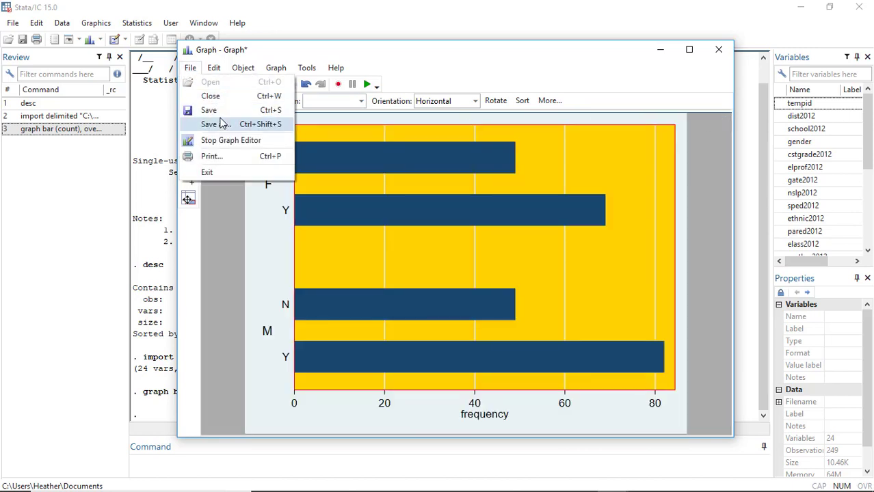
pyautogui.click(190, 67)
pyautogui.click(190, 67)
pyautogui.click(224, 130)
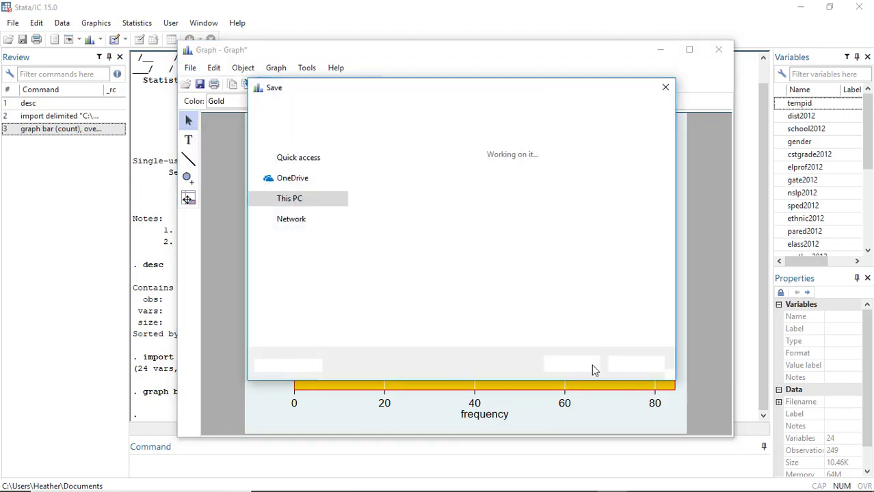
pyautogui.click(626, 338)
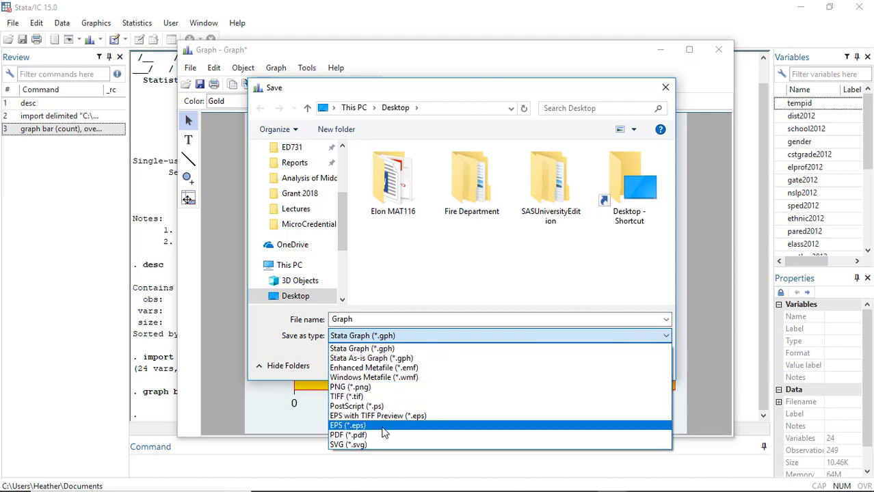
pyautogui.click(313, 359)
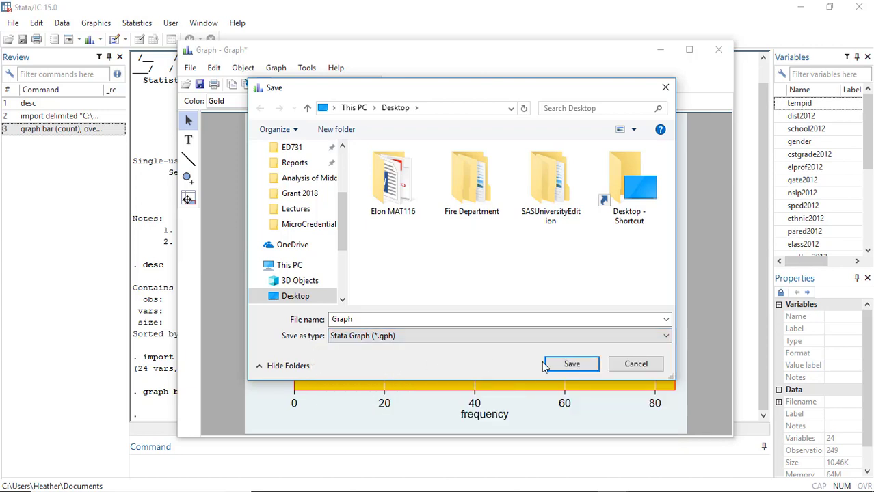
pyautogui.click(639, 365)
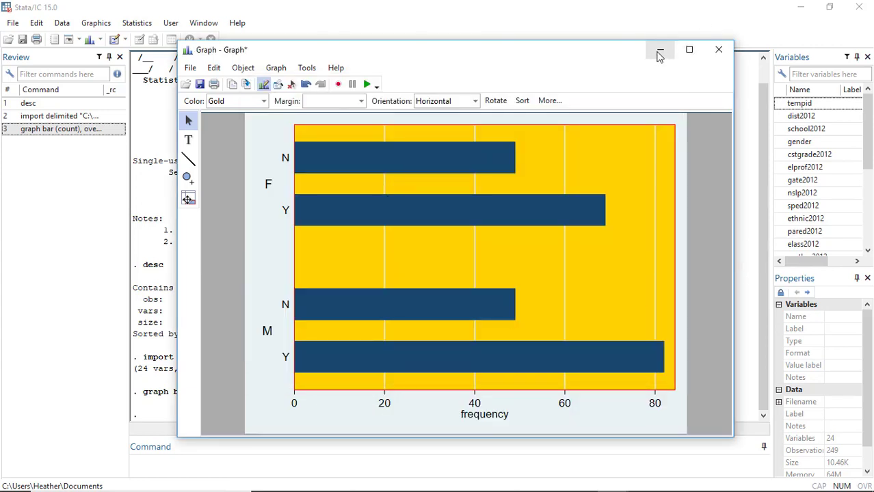
# Close the bar chart's graph window without saving the changes
pyautogui.click(719, 49)
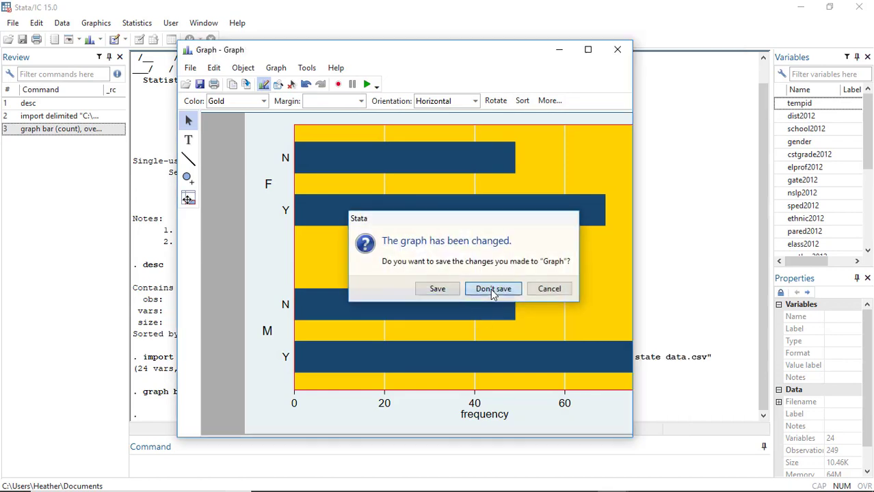
pyautogui.click(492, 289)
# Look at the dot chart options and the list of available graph types without creating a graph
pyautogui.click(96, 23)
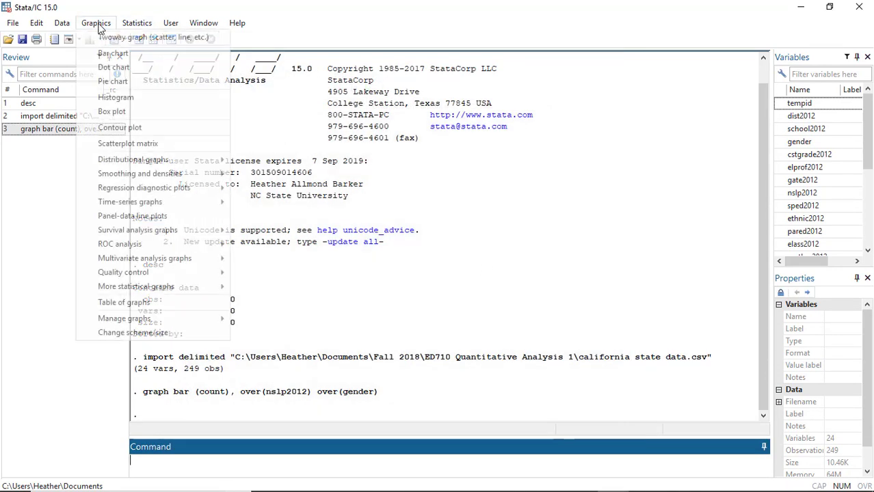
pyautogui.click(114, 67)
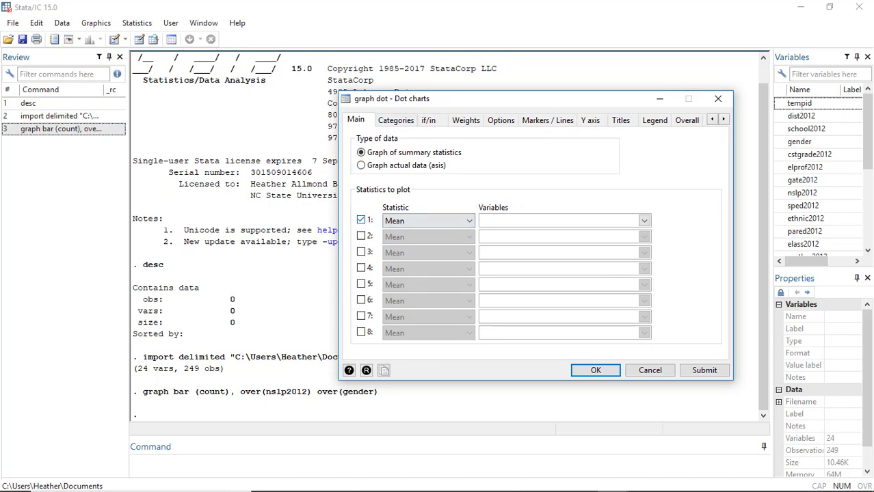
pyautogui.click(658, 370)
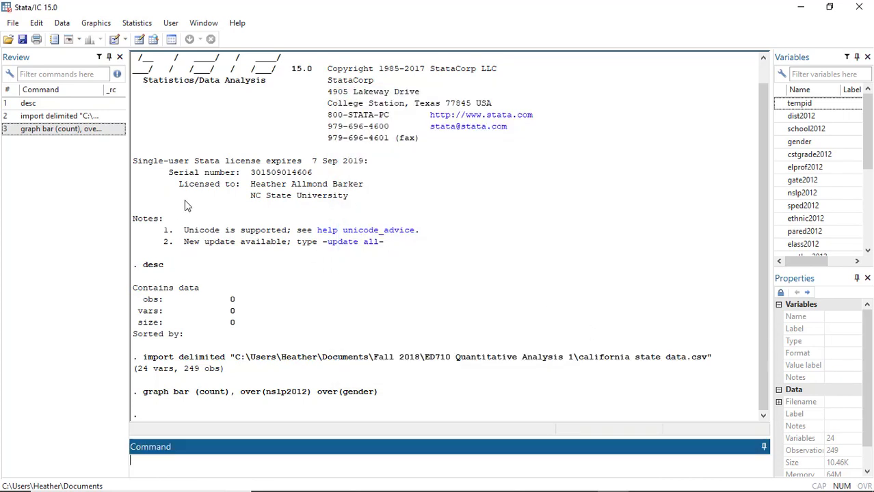
pyautogui.click(96, 22)
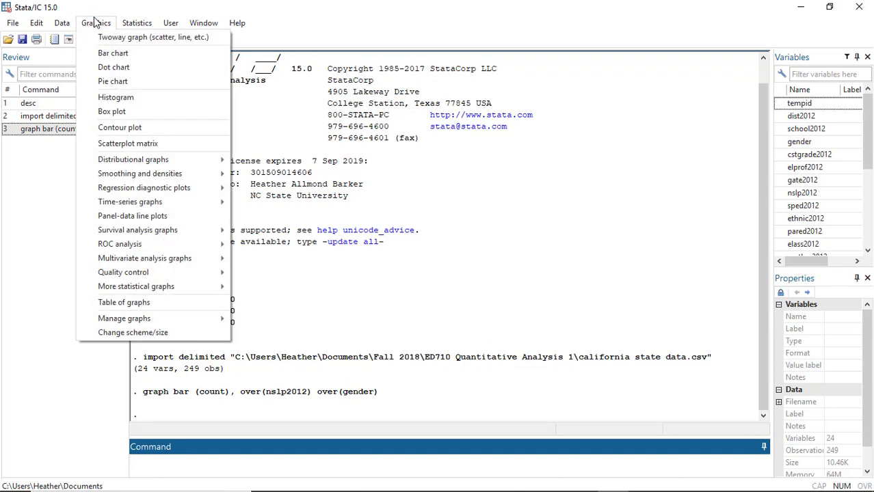
pyautogui.click(95, 21)
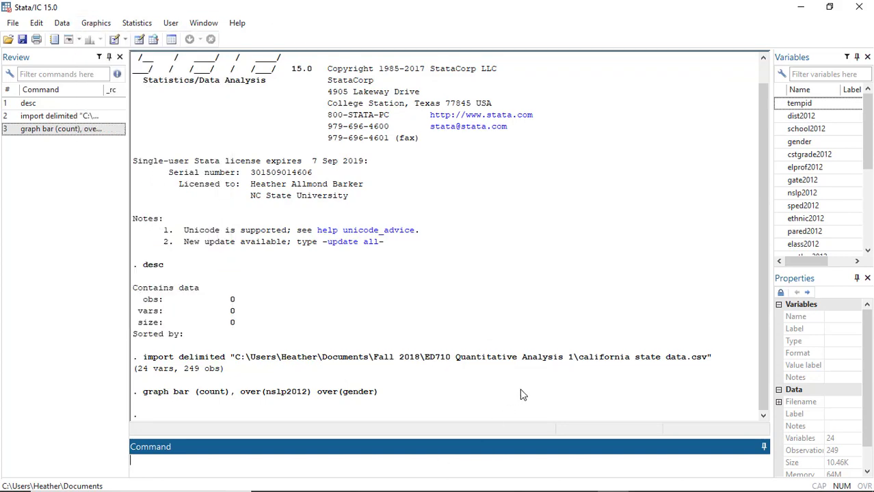